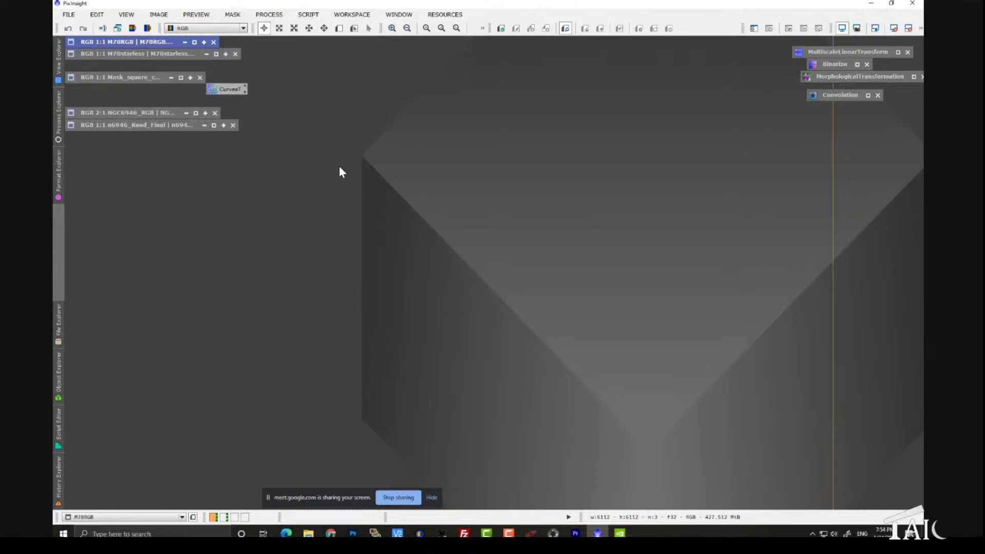
Restore the all-black Mask_square_circle image and centre its window in the workspace
double_click(130, 78)
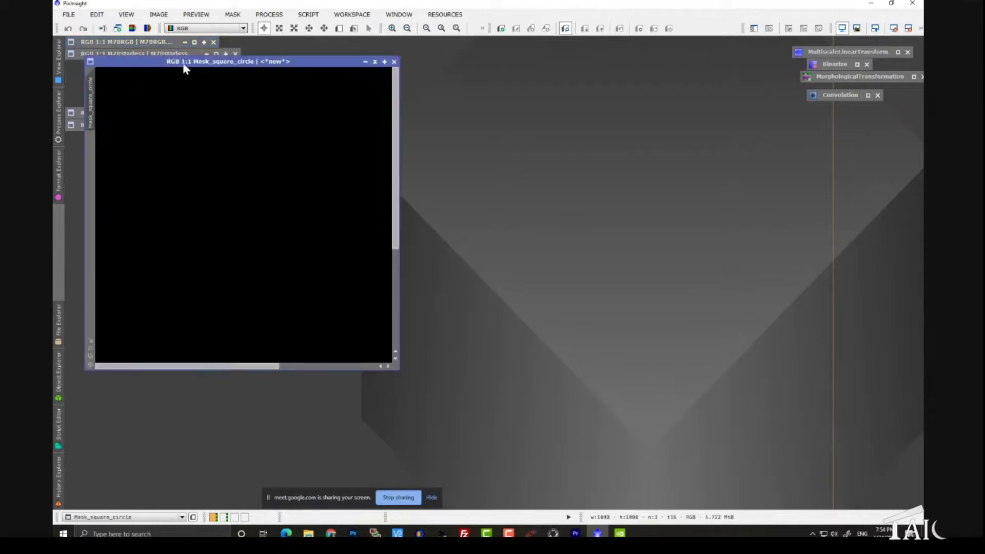
left_click_drag(185, 69, 383, 86)
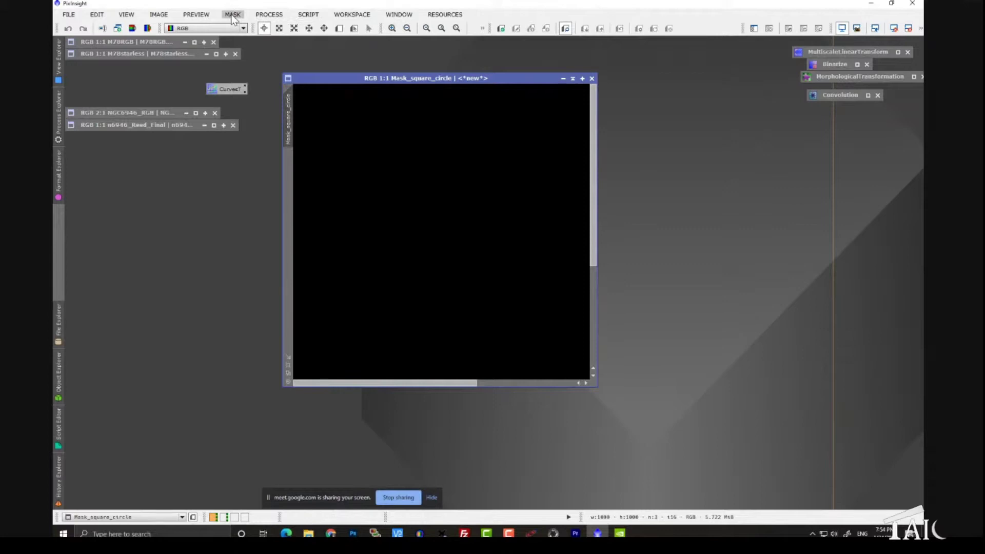
left_click(309, 15)
mouse_move(358, 27)
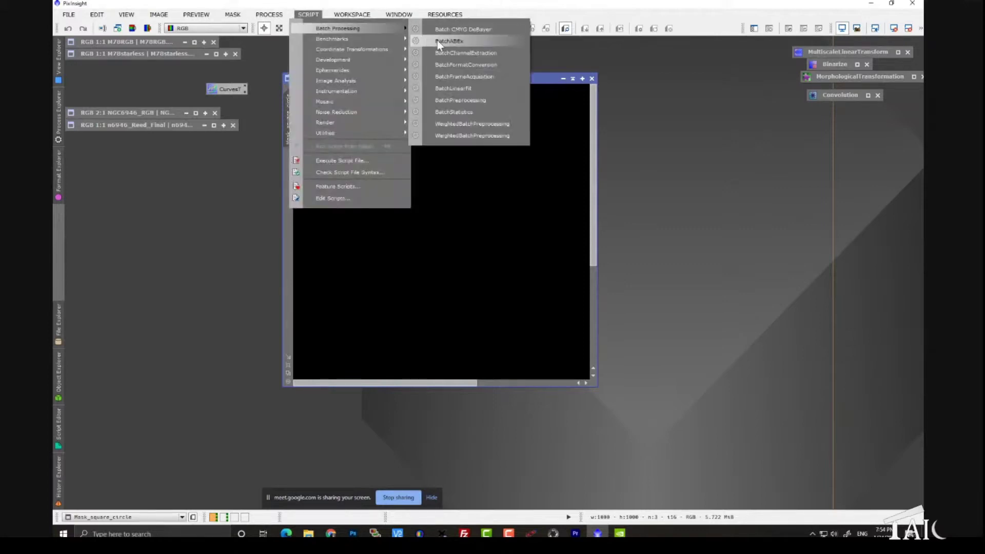
mouse_move(389, 133)
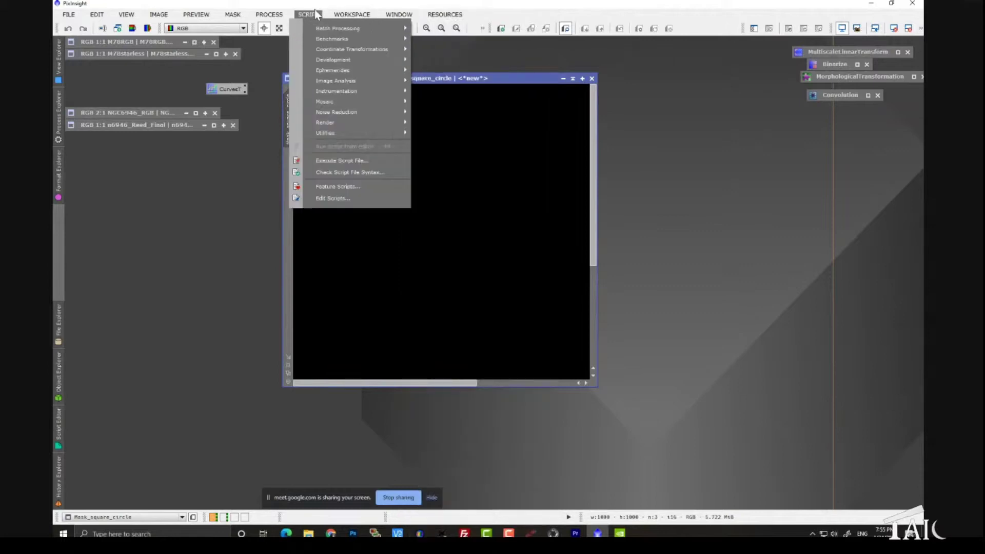
Check the HVB_Repository entry in the update repositories manager, then close it
mouse_move(448, 17)
mouse_move(474, 63)
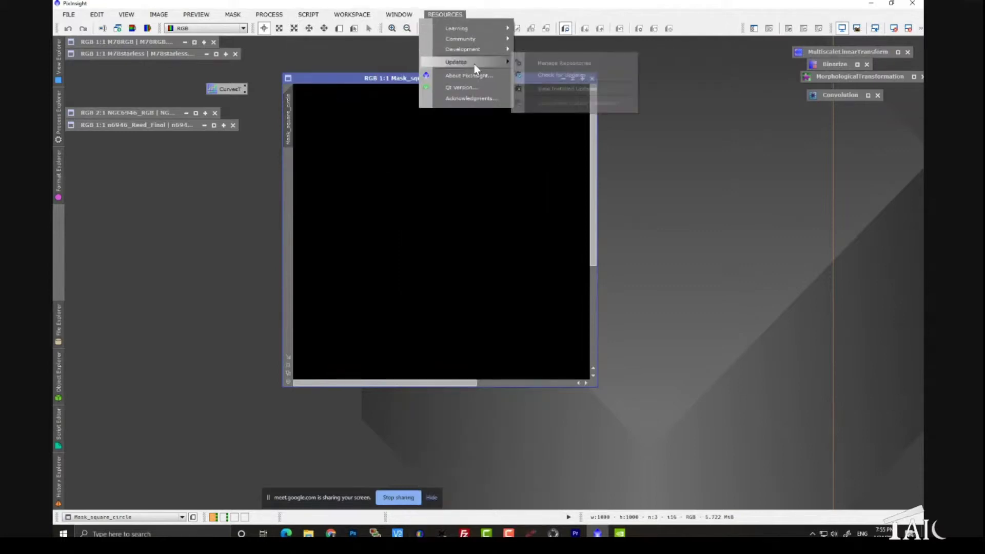
left_click(520, 63)
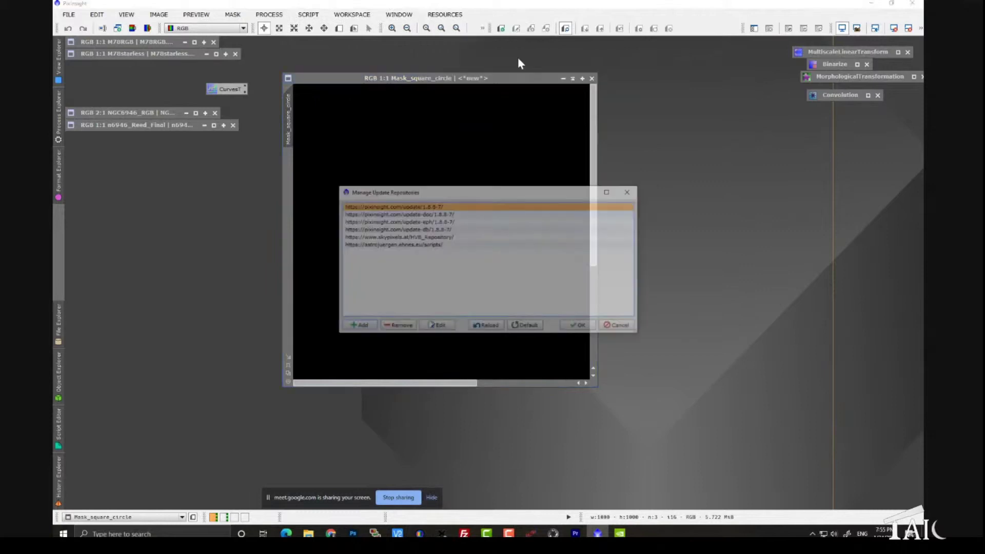
left_click(423, 238)
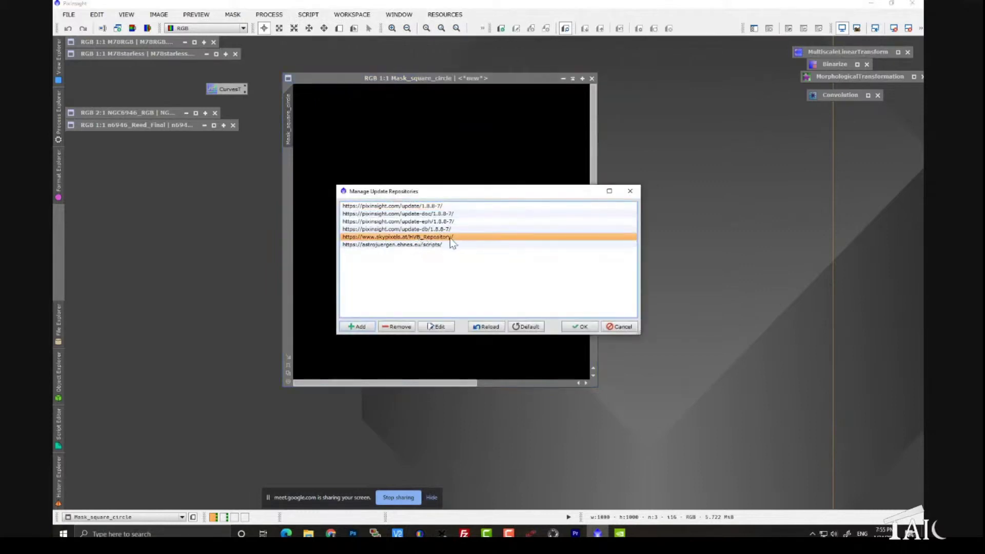
left_click(630, 191)
Launch the GAME galaxy mask script from Utilities on Mask_square_circle
left_click(307, 15)
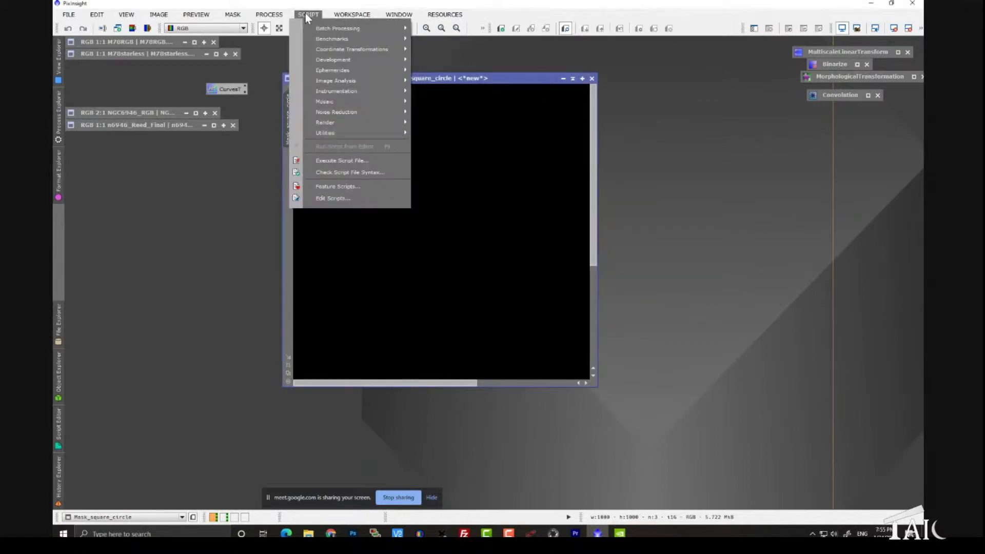
mouse_move(353, 138)
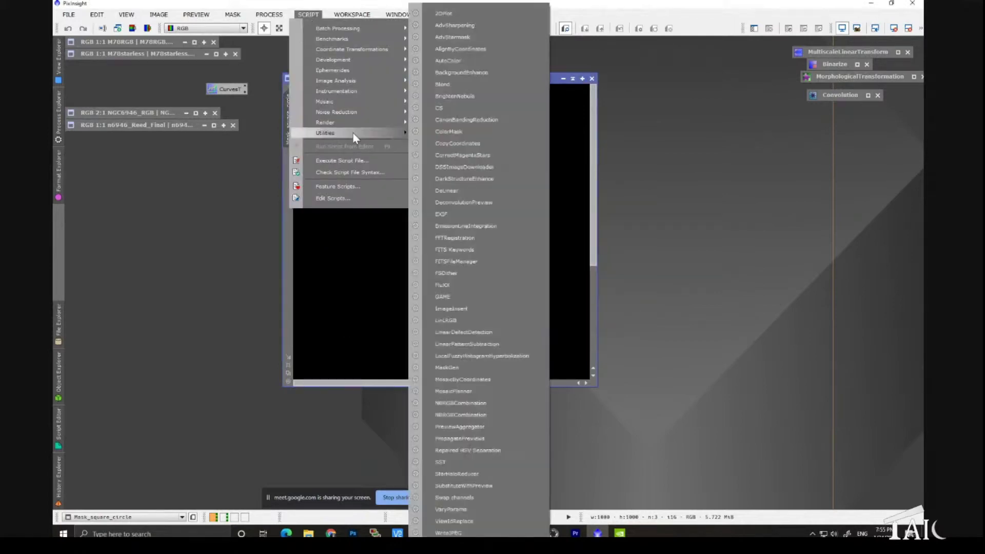
left_click(443, 297)
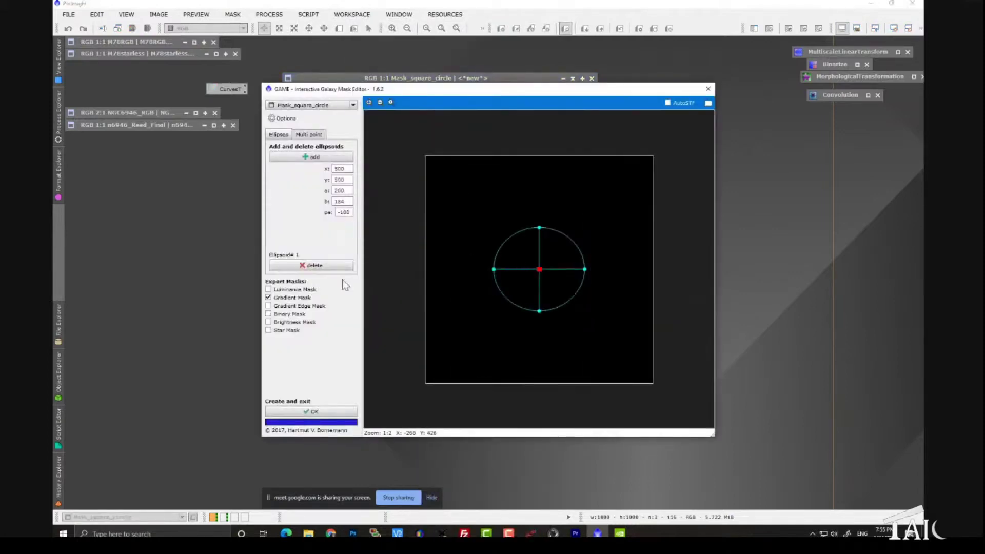
Replace the default ellipse with a resized, rotated one and export it as a binary mask
left_click(324, 265)
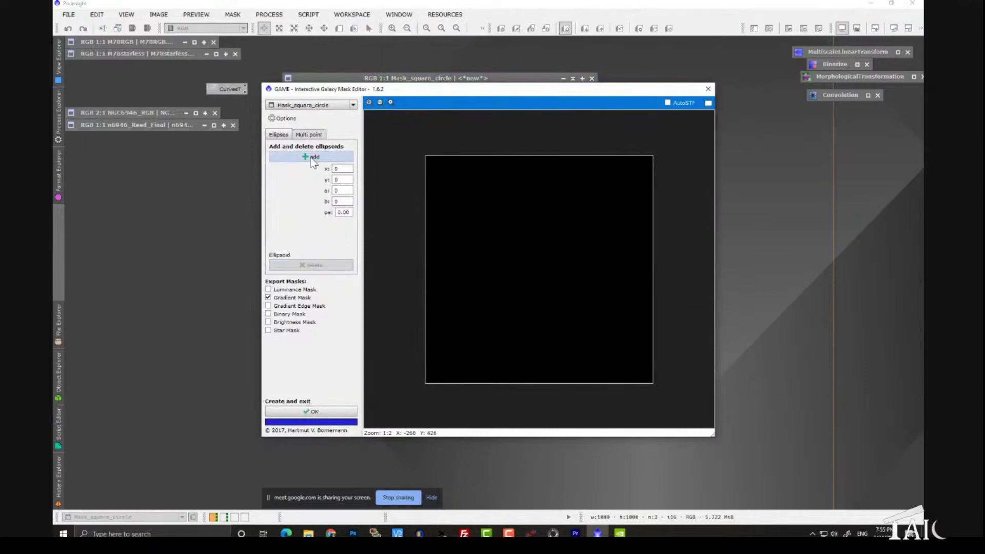
left_click(314, 162)
left_click_drag(537, 243, 539, 232)
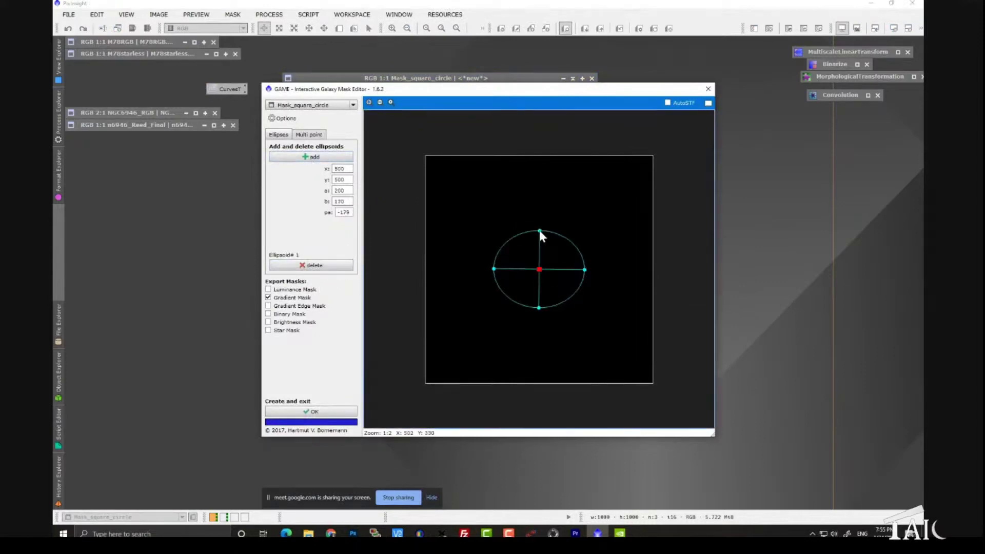
mouse_move(493, 270)
left_mouse_down()
mouse_move(515, 261)
mouse_move(505, 257)
mouse_move(517, 248)
mouse_move(534, 268)
mouse_move(496, 252)
left_mouse_up()
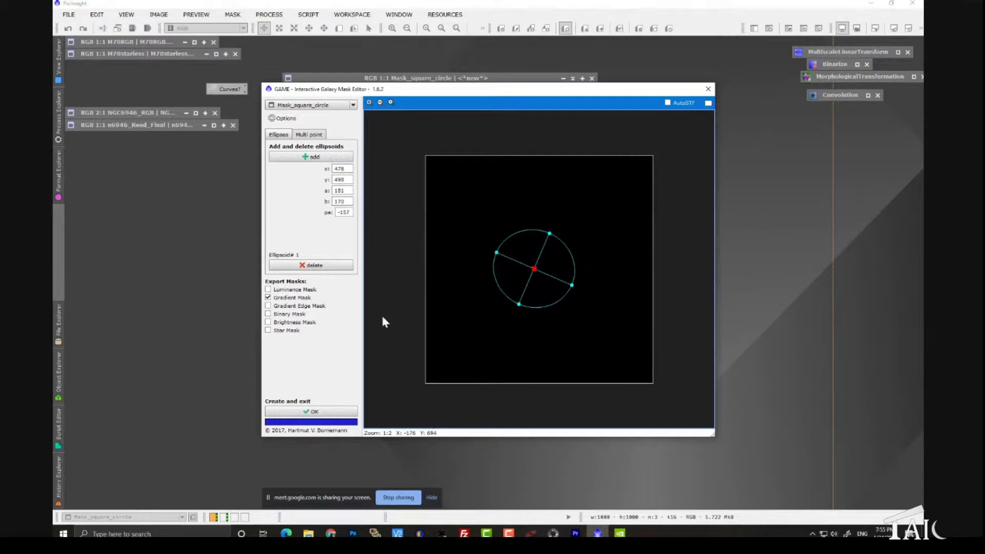
left_click(269, 298)
left_click(316, 412)
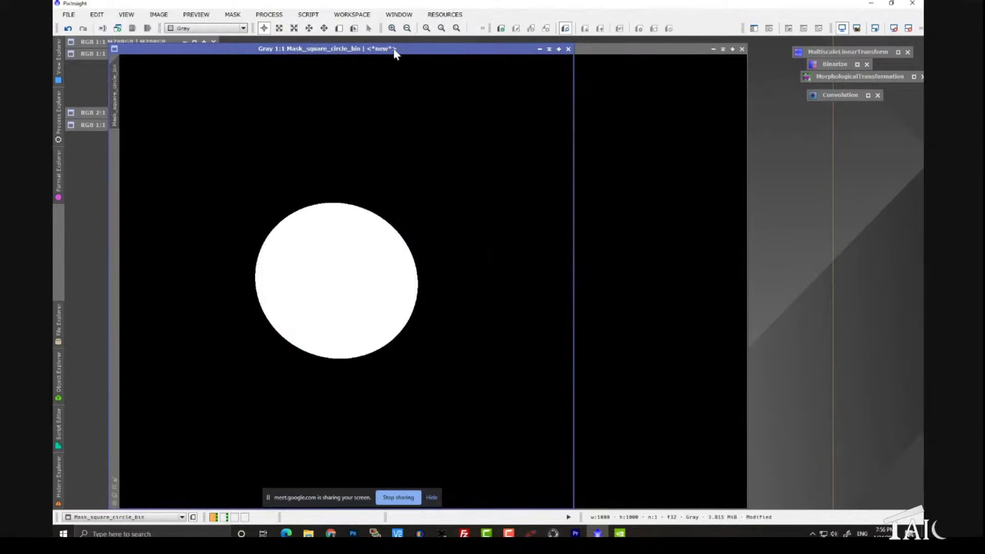
Arrange the Mask_square_circle and Mask_square_circle_bin windows side by side
double_click(395, 49)
left_click_drag(513, 48, 310, 65)
left_click(594, 87)
left_click_drag(594, 88, 544, 71)
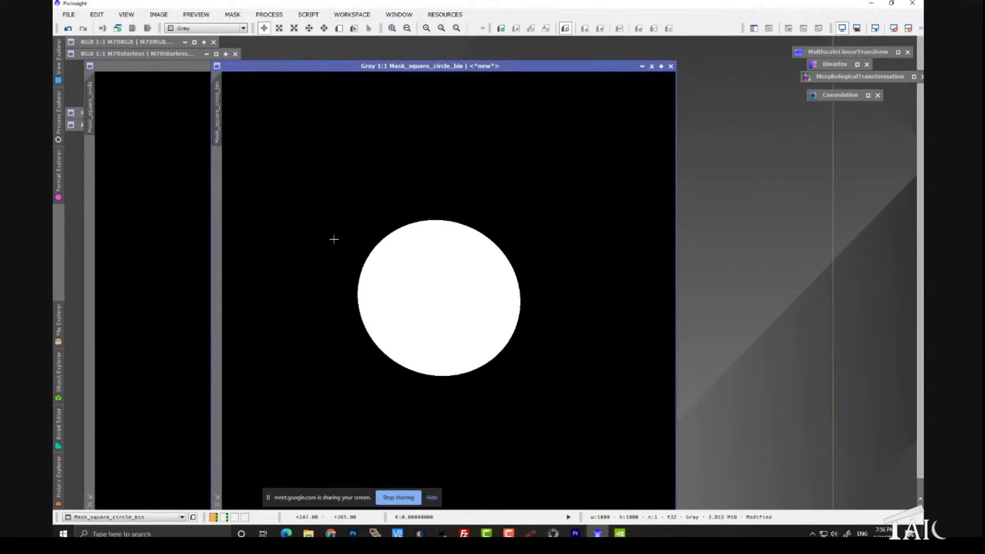
left_click(165, 71)
Restore NGC6946_RGB zoomed out to 1:3, keeping the bin mask in front
double_click(124, 110)
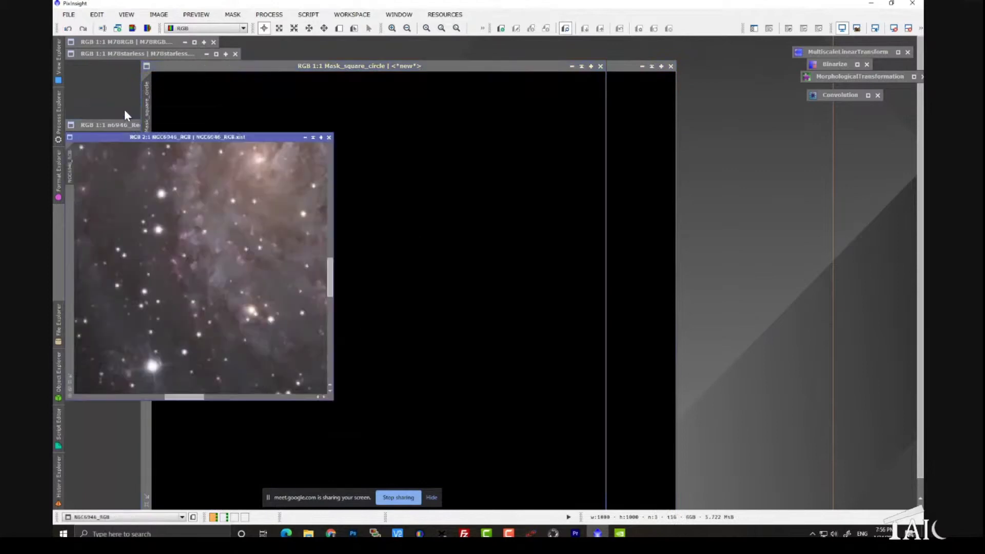
scroll(285, 222, "down", 3)
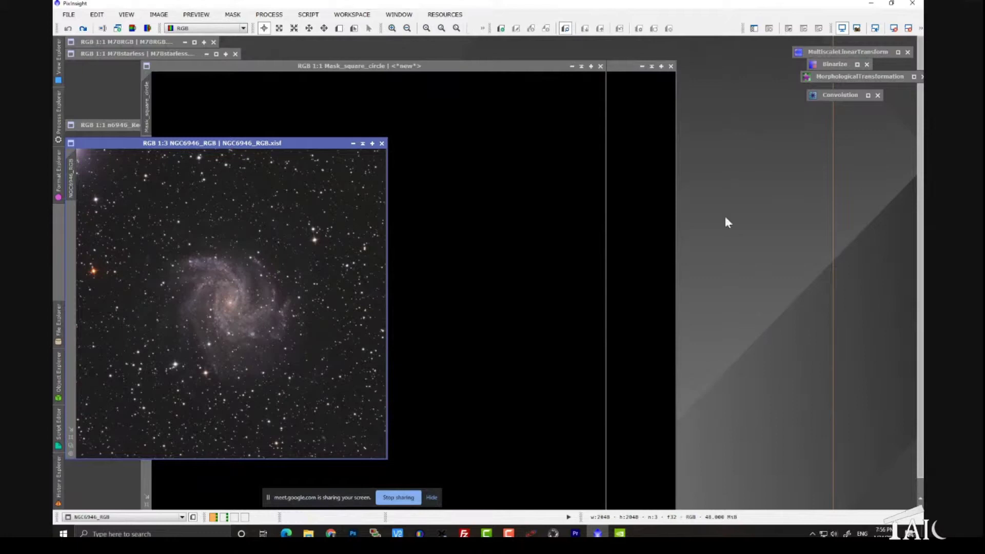
left_click(658, 216)
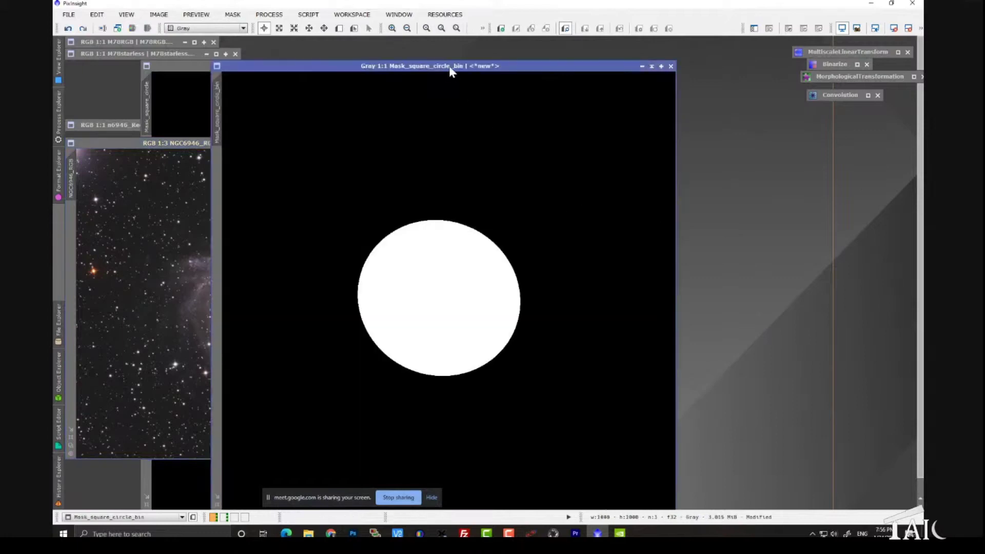
Open CurvesTransformation from All Processes beside the Mask_square_circle_bin window
left_click_drag(450, 68, 436, 46)
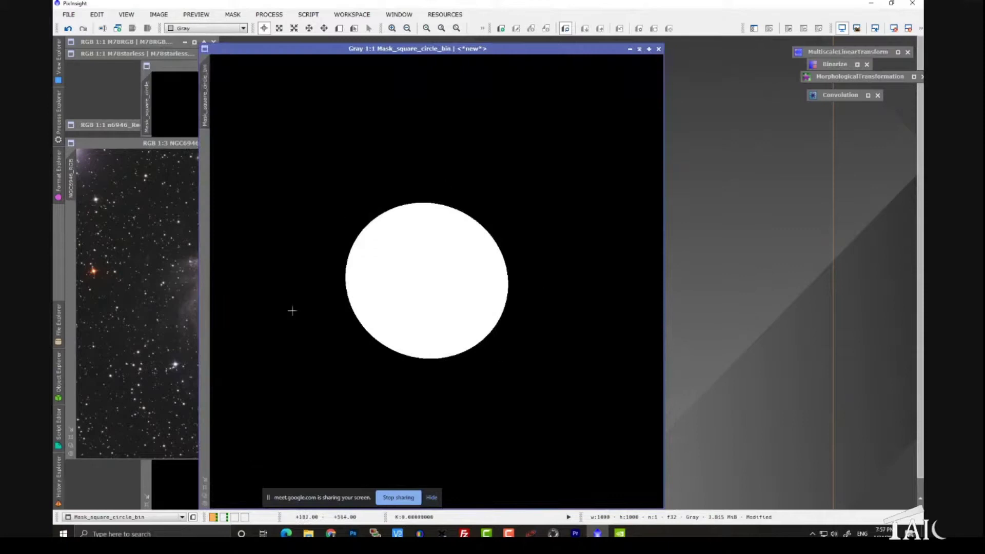
left_click(284, 15)
mouse_move(284, 30)
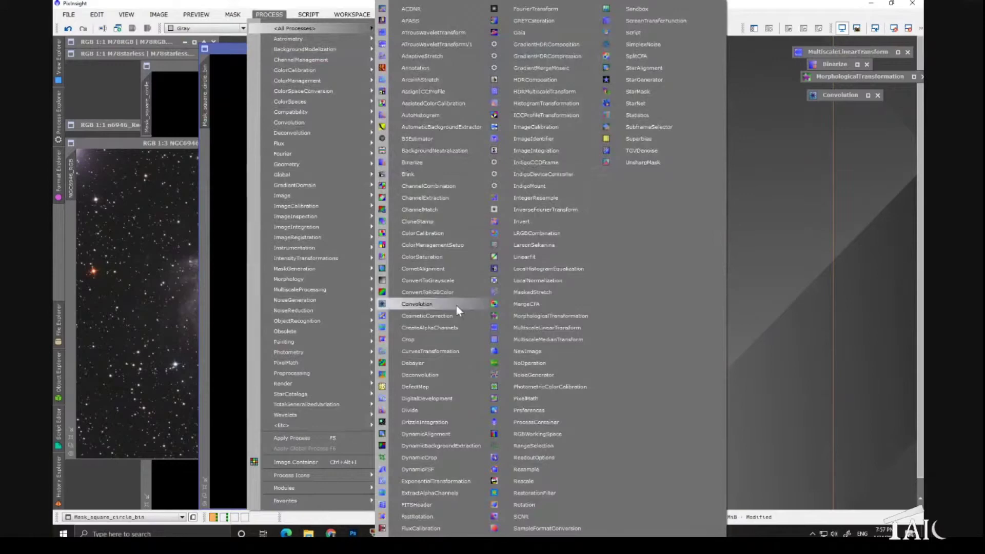
left_click(455, 353)
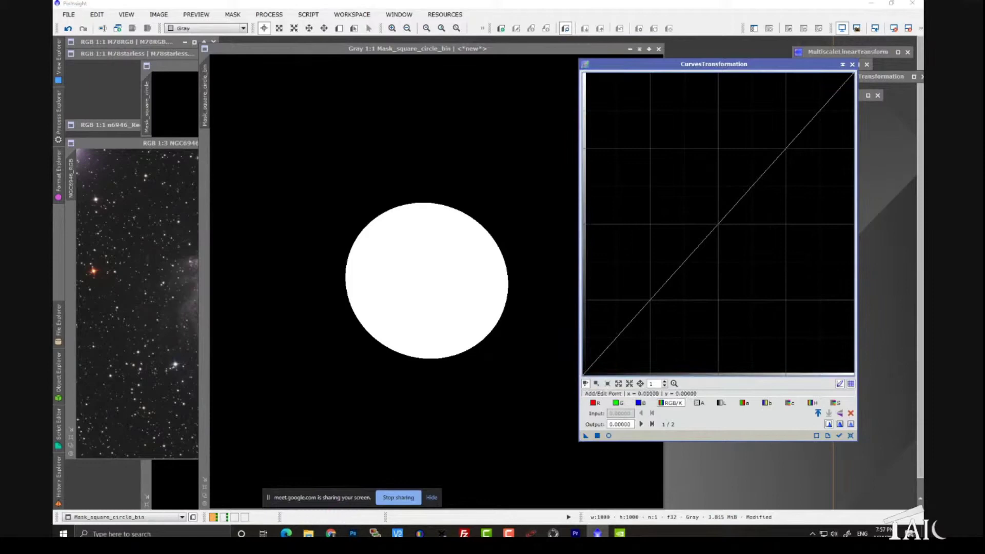
Raise the curve's black point to output 0.49551 and apply it to Mask_square_circle_bin
left_click_drag(586, 372, 586, 225)
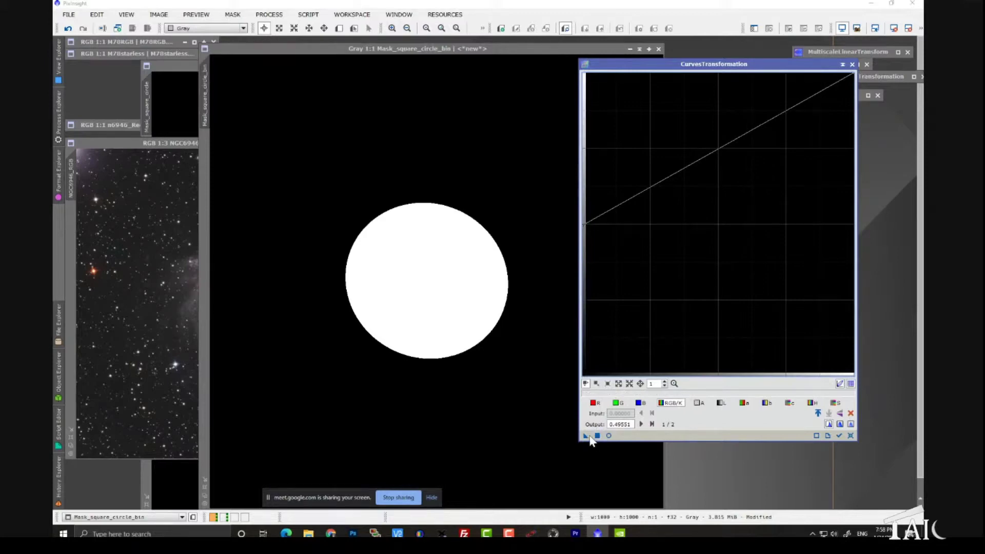
left_click_drag(586, 436, 547, 440)
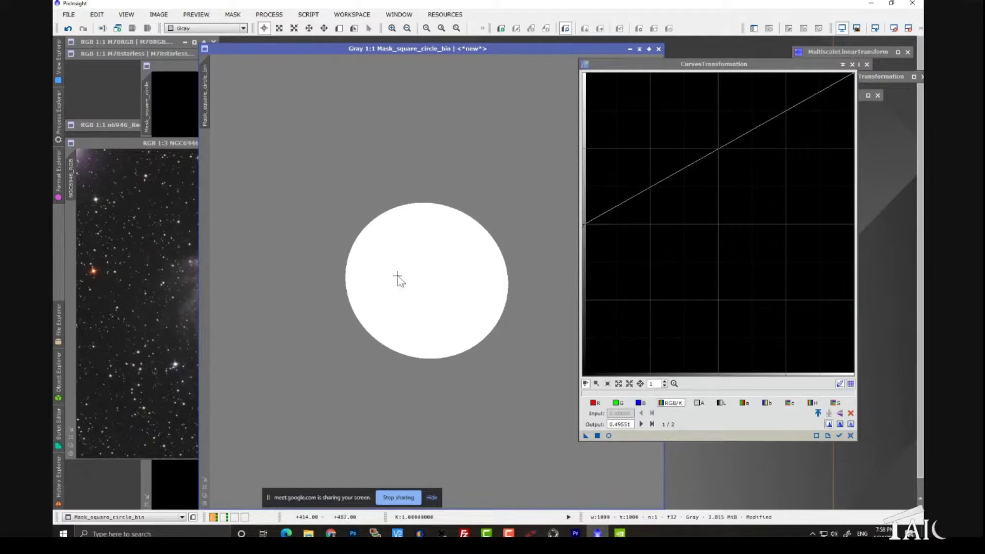
left_click_drag(613, 66, 706, 62)
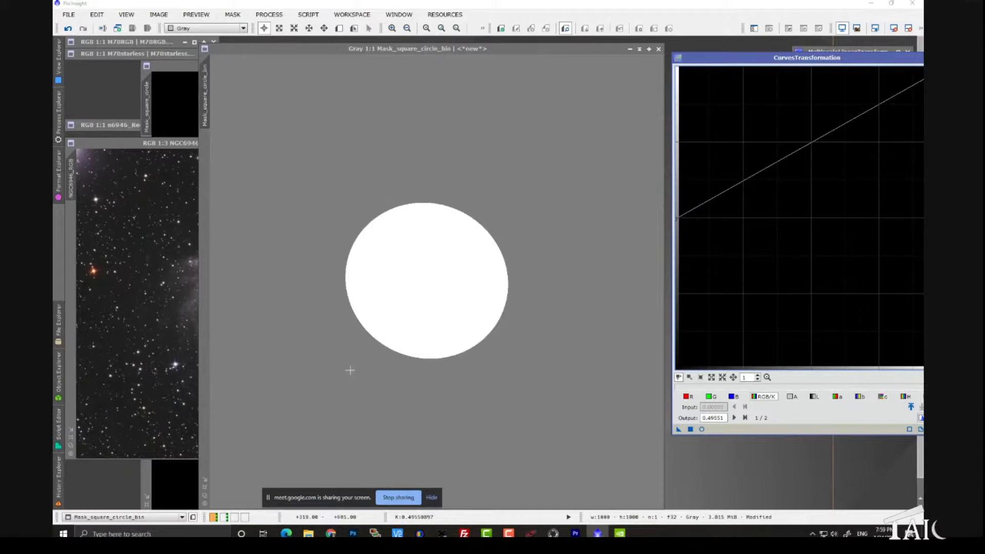
left_click(312, 349)
Toggle the gray circle mask between inverted and original with Ctrl+I
key("ctrl+i")
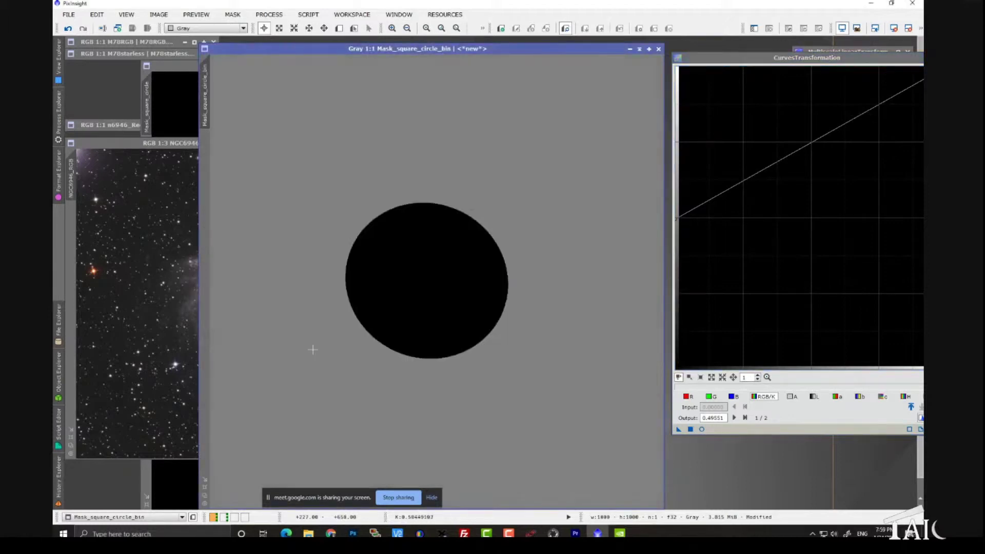
key("ctrl+i")
key("ctrl+i")
key("ctrl+i")
key("ctrl+i")
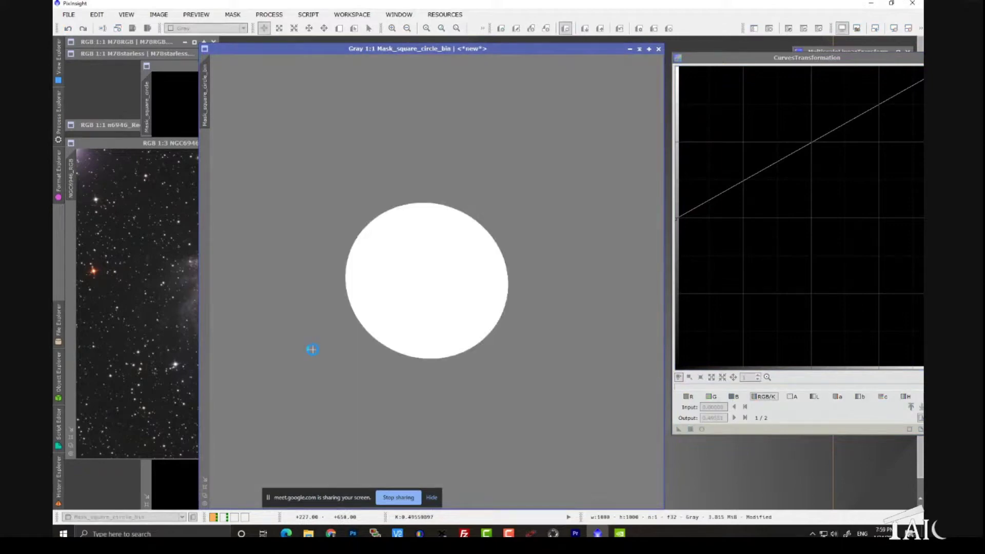
key("ctrl+i")
key("ctrl+i")
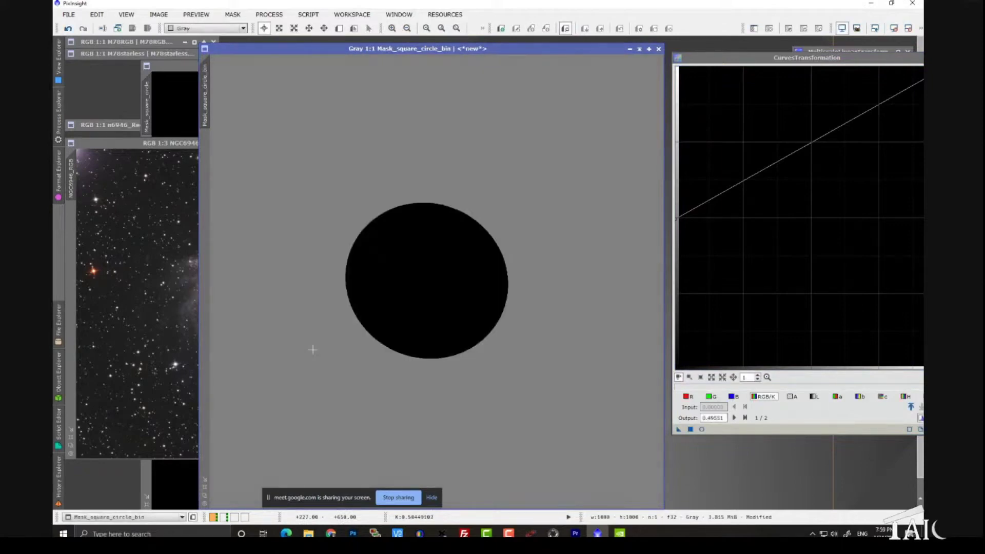
key("ctrl+i")
key("ctrl+i")
Close CurvesTransformation, discard Mask_square_circle_bin unsaved, and iconize Mask_square_circle
left_click_drag(805, 60, 594, 79)
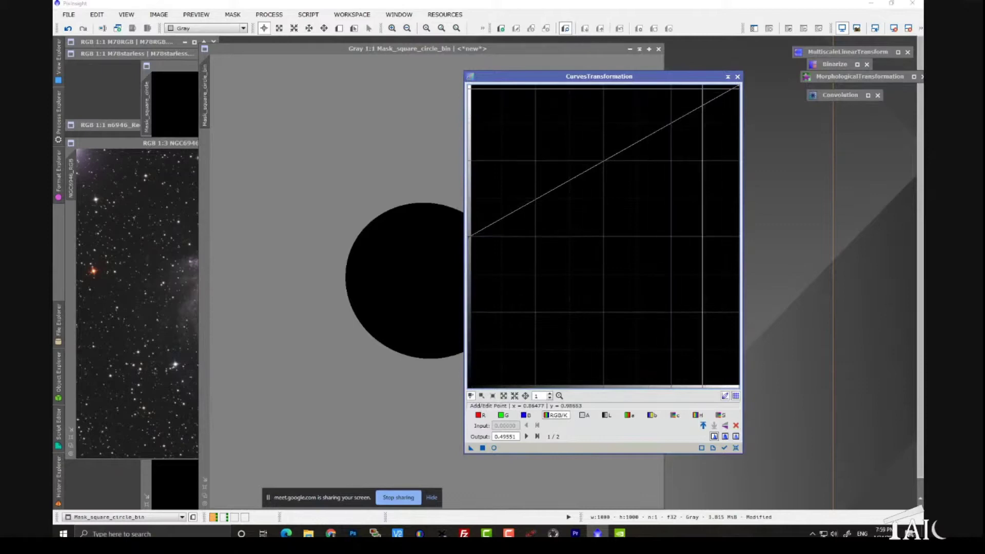
left_click(737, 77)
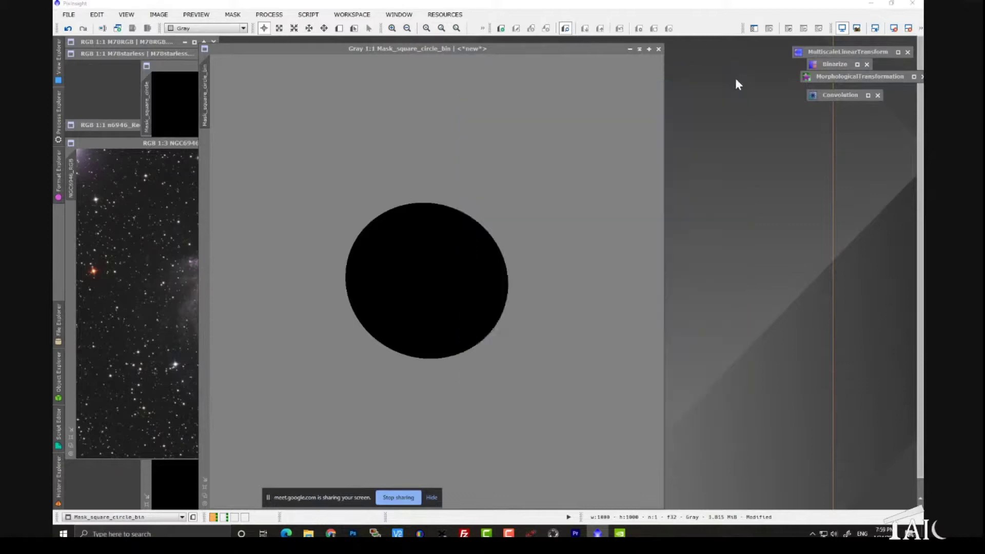
left_click(659, 50)
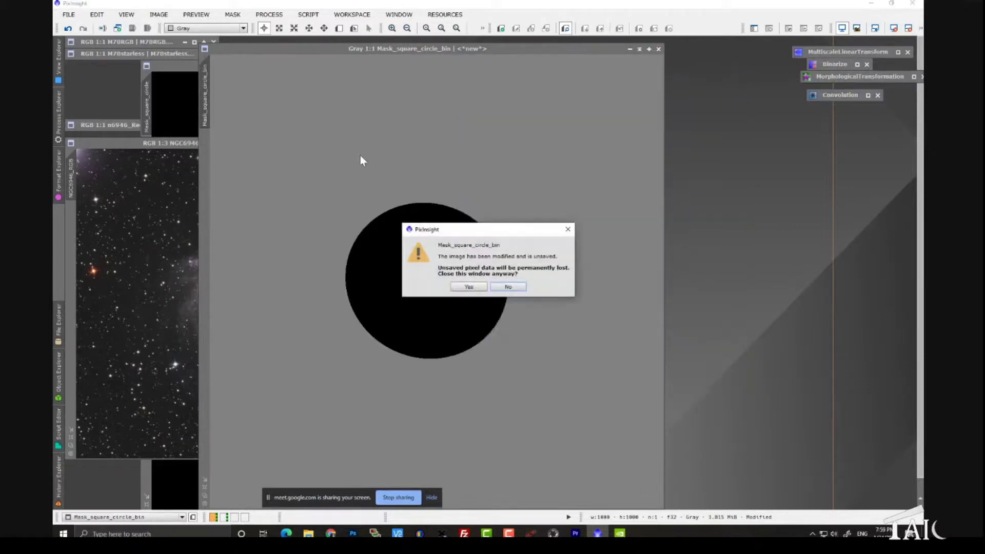
left_click(469, 287)
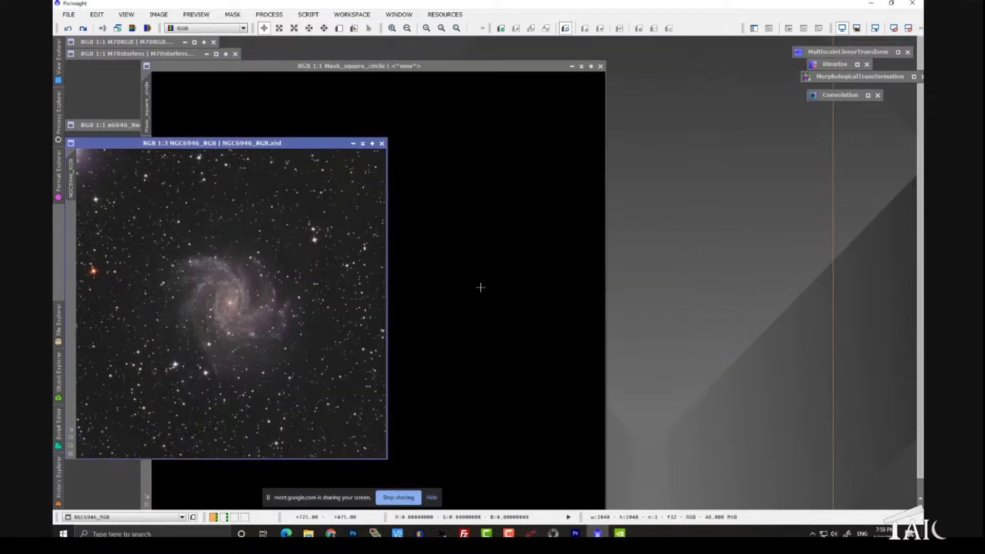
left_click(581, 66)
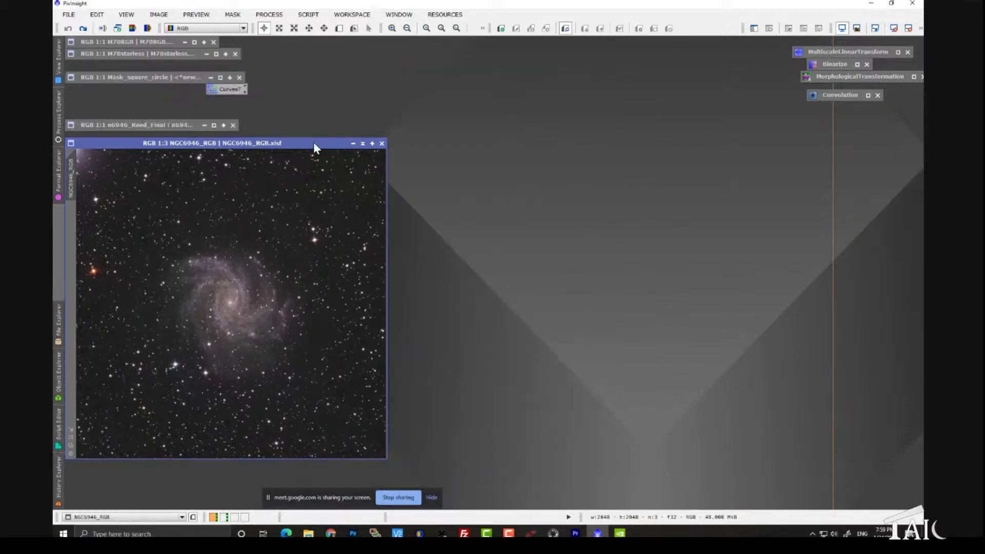
Reset the ScreenTransferFunction stretch on NGC6946_RGB to its defaults
left_click_drag(314, 144, 534, 62)
scroll(425, 254, "up", 2)
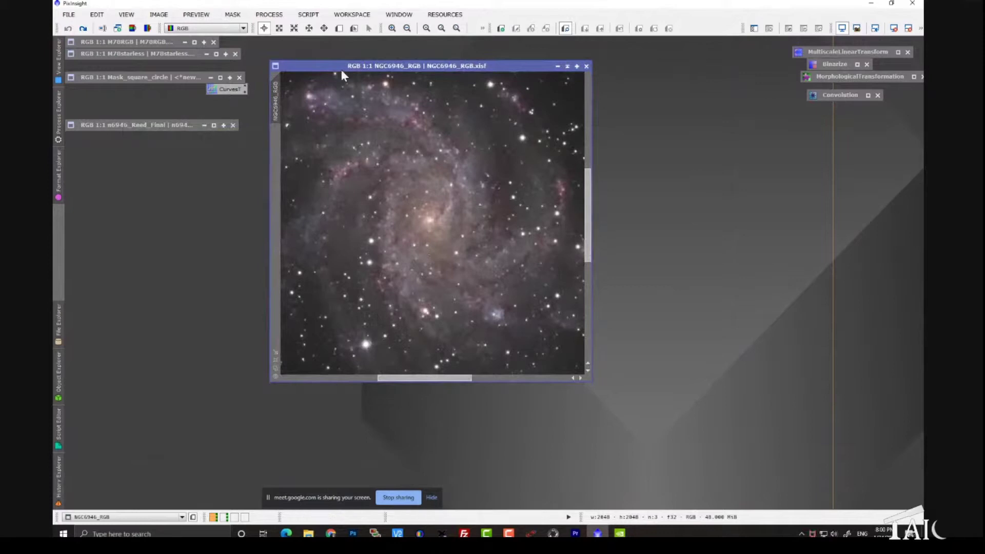
left_click_drag(341, 67, 325, 66)
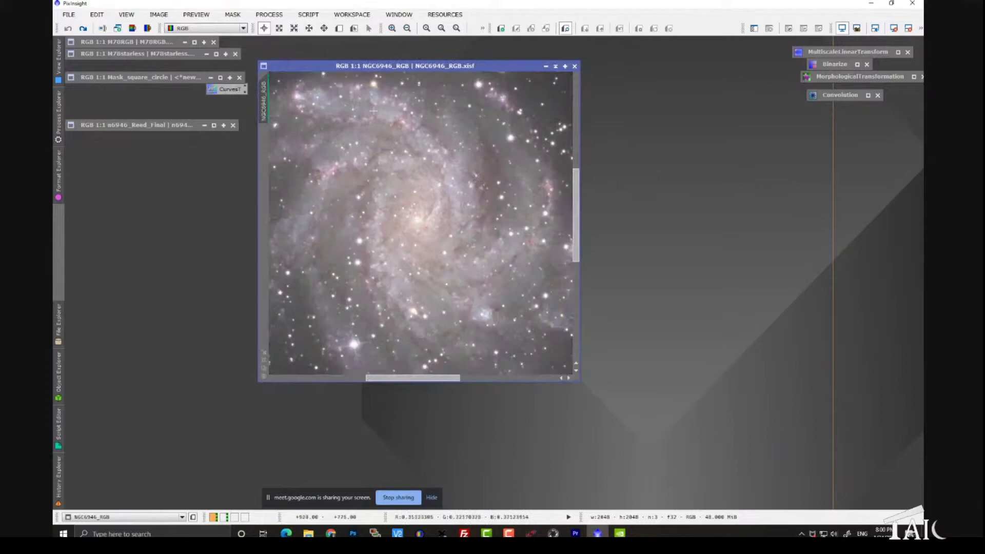
left_click(269, 14)
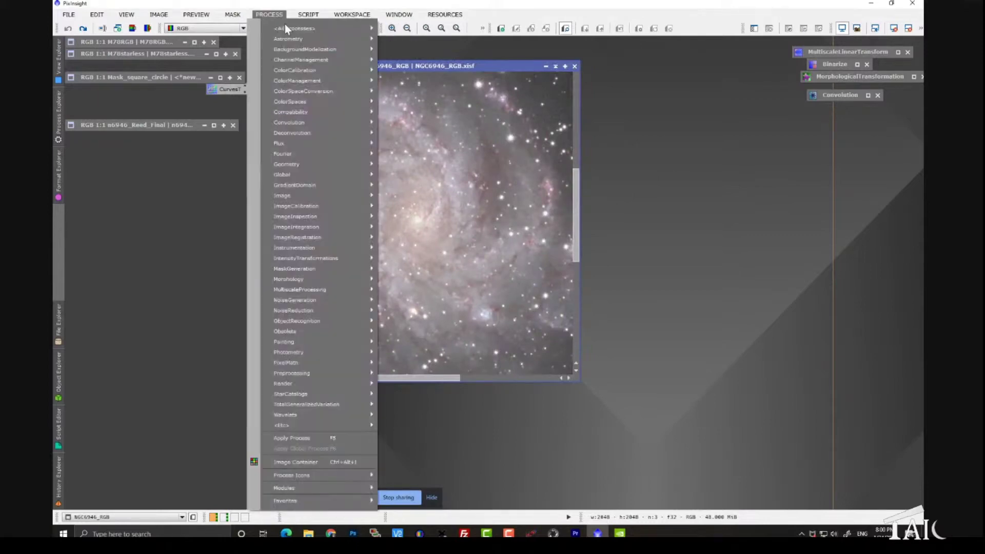
mouse_move(287, 28)
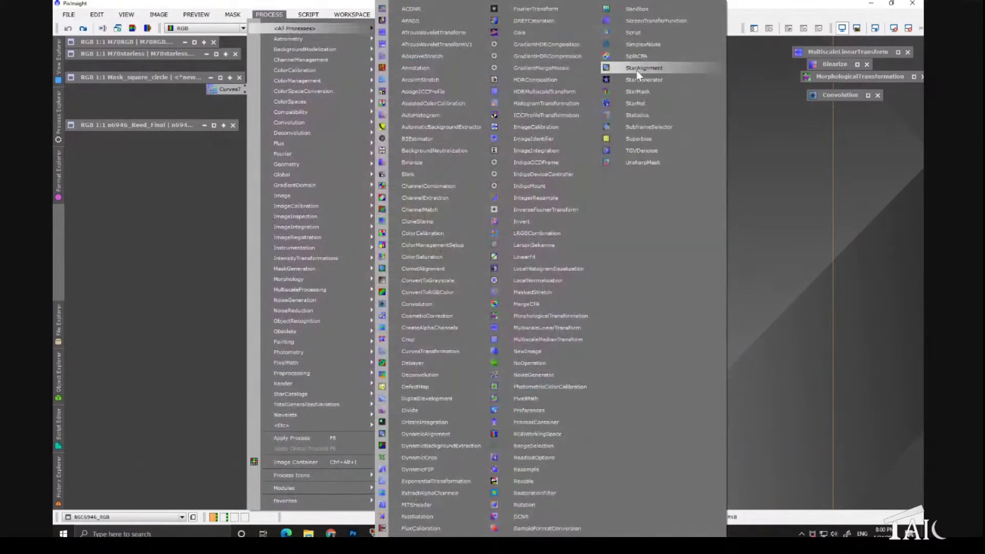
left_click(638, 22)
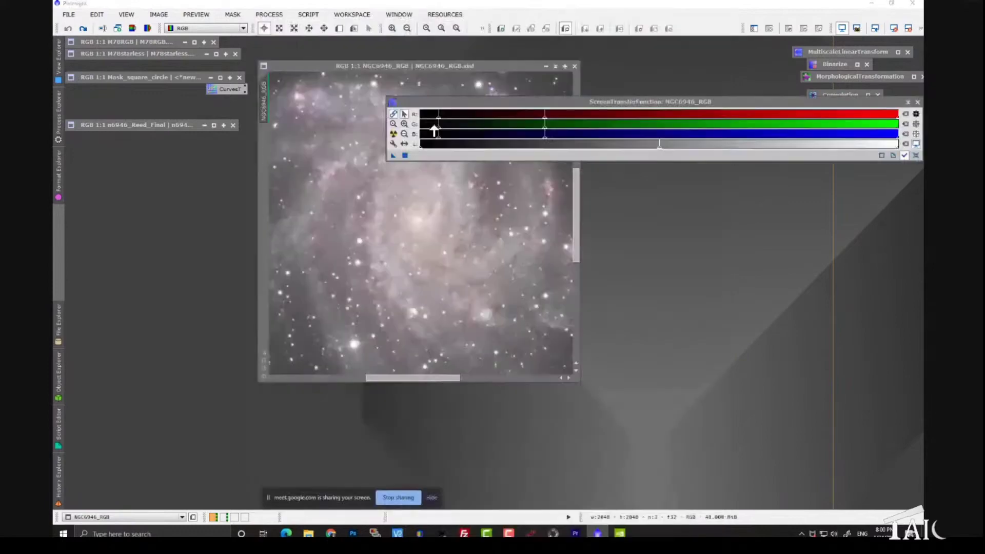
left_click(393, 134)
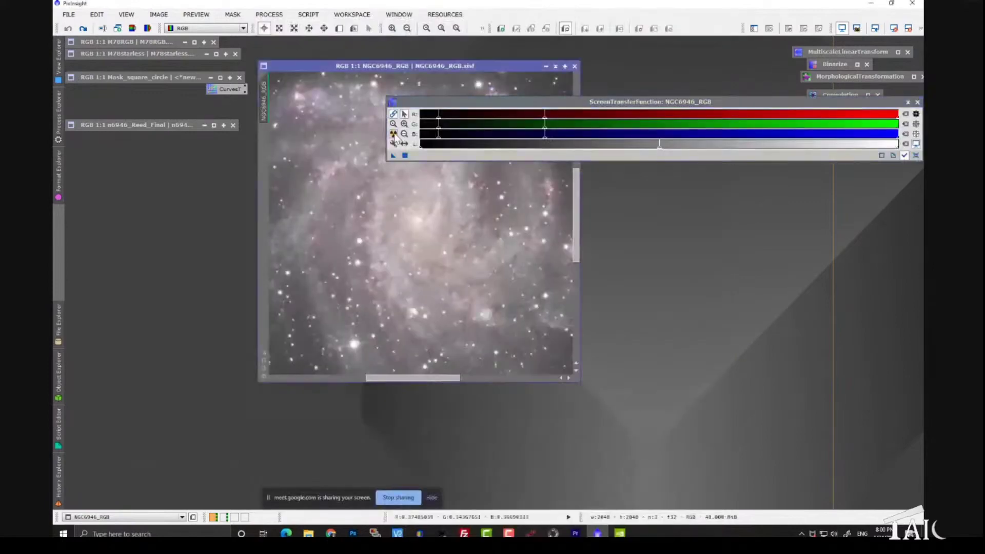
left_click(915, 155)
left_click(918, 102)
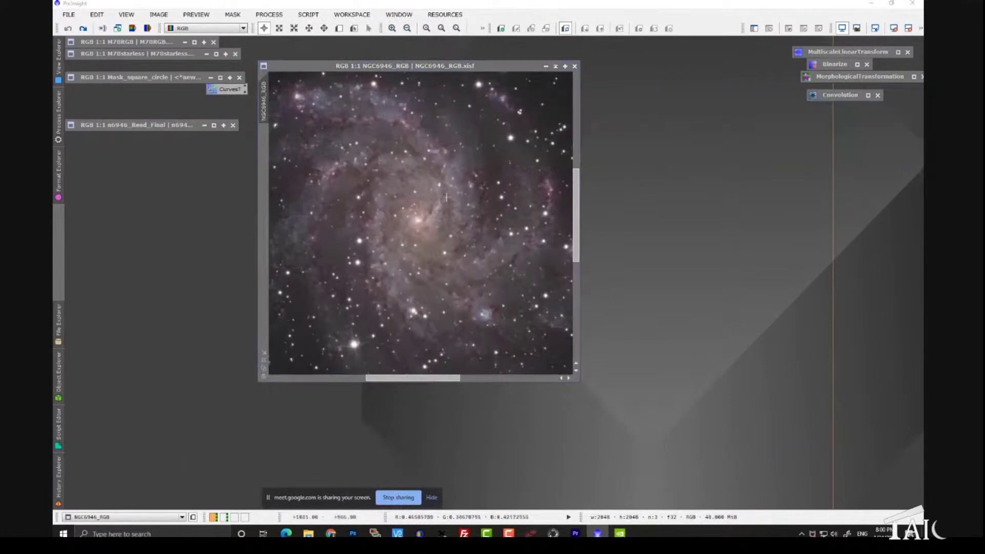
Extract the CIE L* luminance of NGC6946_RGB into NGC6946_RGB_L
scroll(452, 206, "up", 1)
scroll(453, 205, "down", 2)
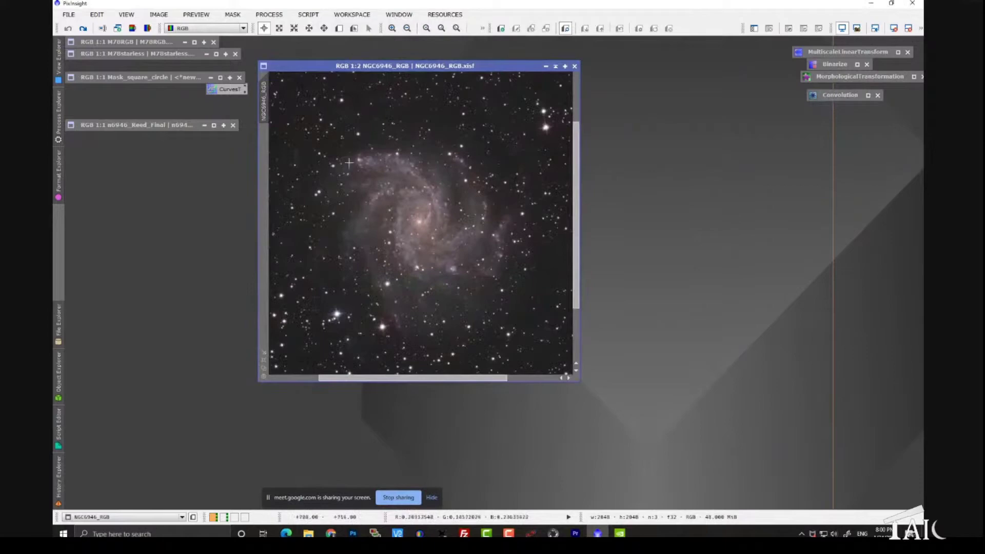
left_click_drag(332, 67, 207, 97)
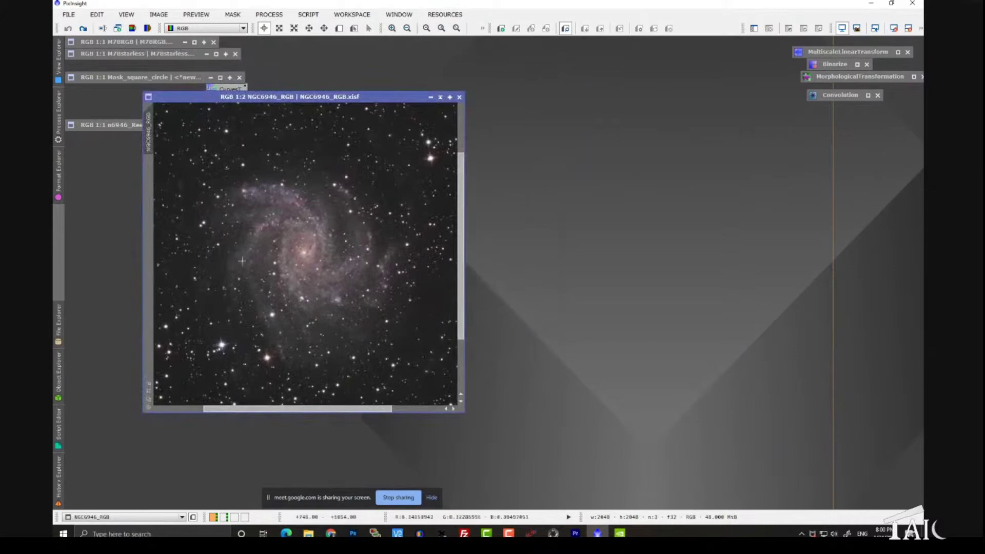
left_click(146, 30)
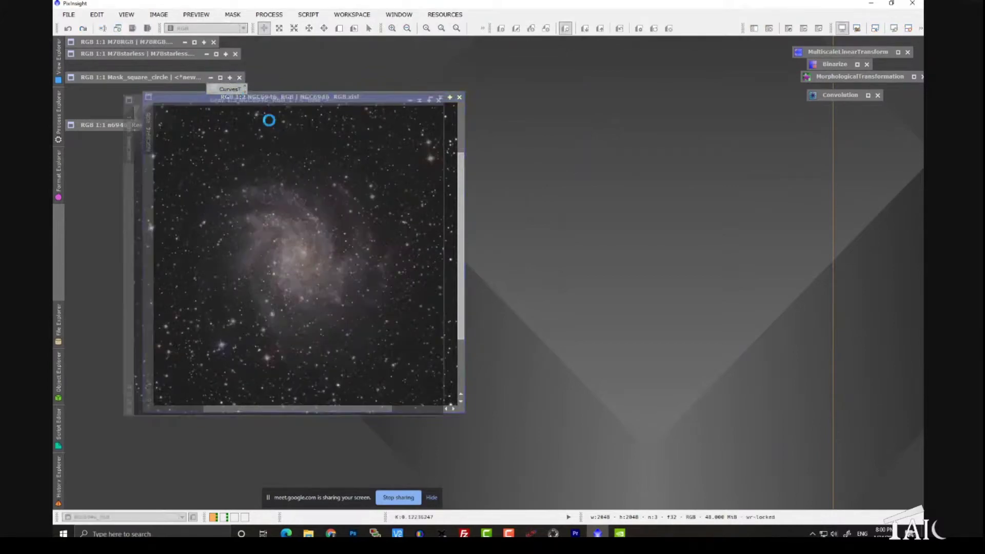
left_click_drag(318, 81, 345, 71)
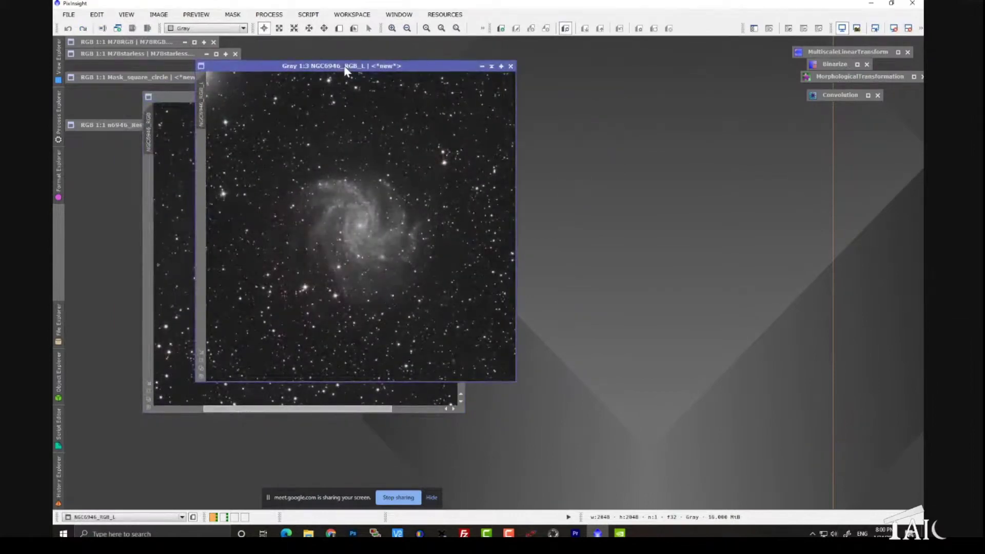
Open MultiscaleLinearTransform reset to defaults and place it beside NGC6946_RGB_L
left_click_drag(345, 71, 329, 84)
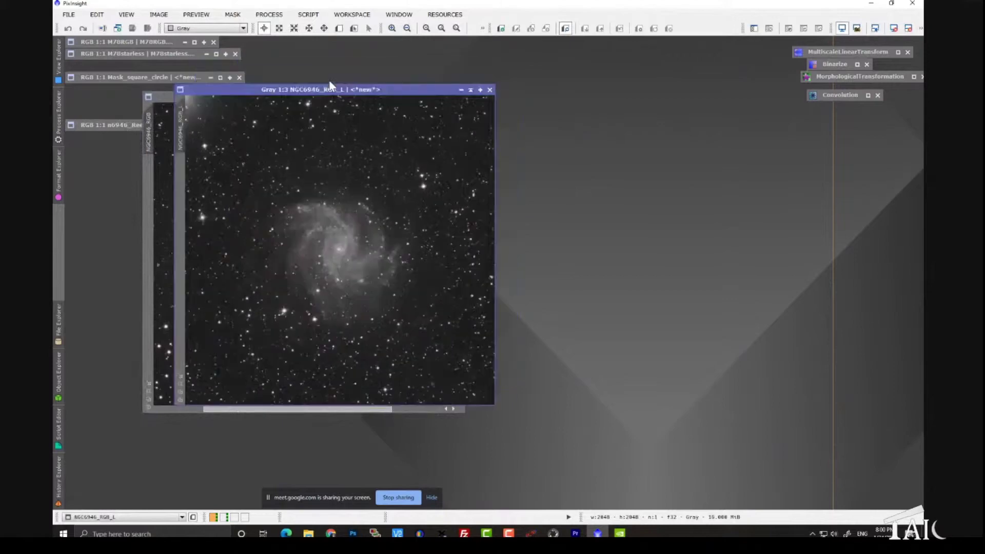
left_click(269, 14)
mouse_move(278, 29)
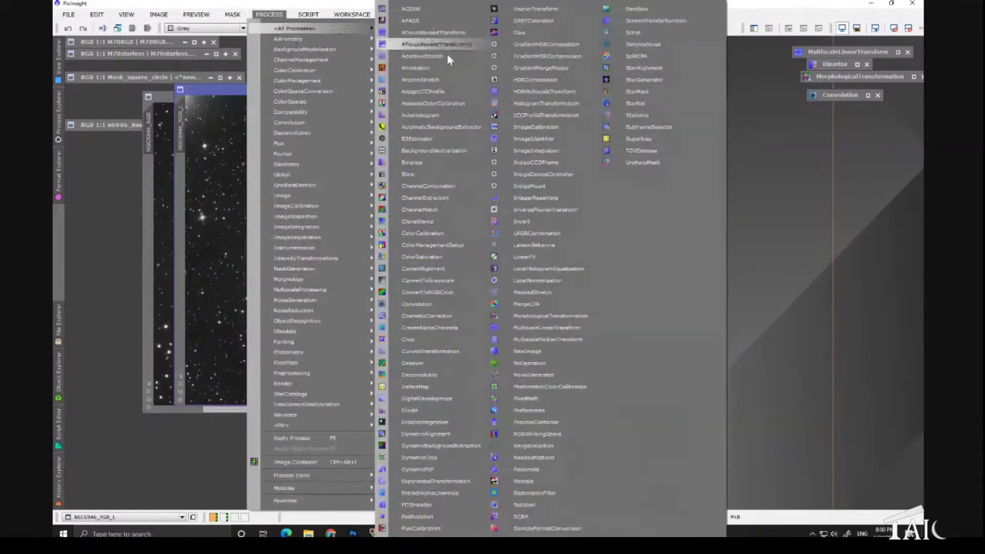
left_click(573, 328)
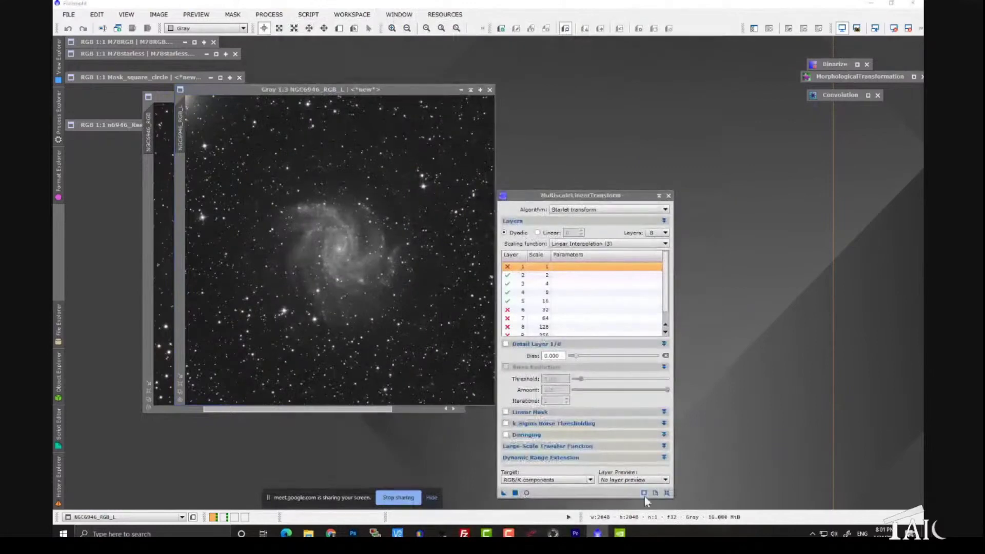
left_click(666, 493)
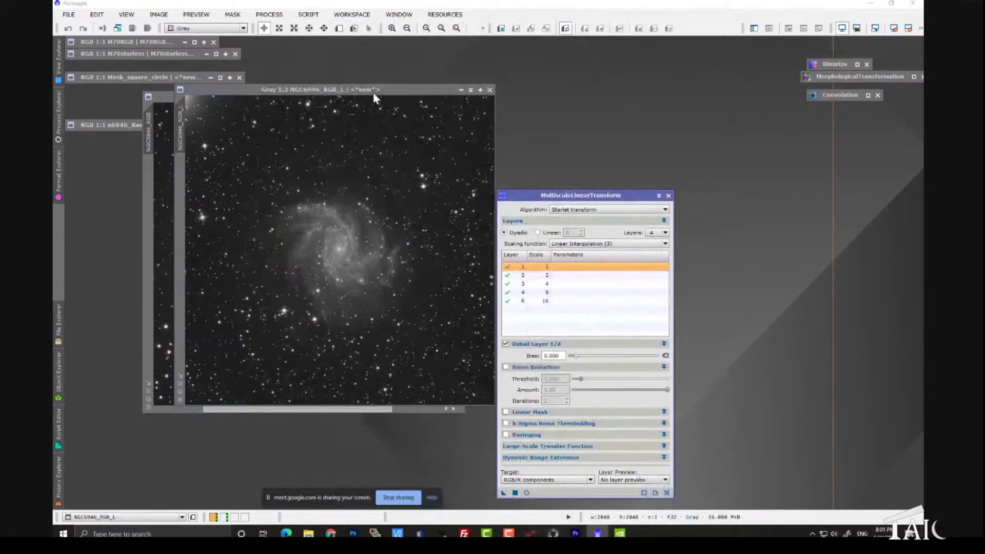
left_click_drag(374, 93, 300, 77)
left_click_drag(551, 194, 540, 106)
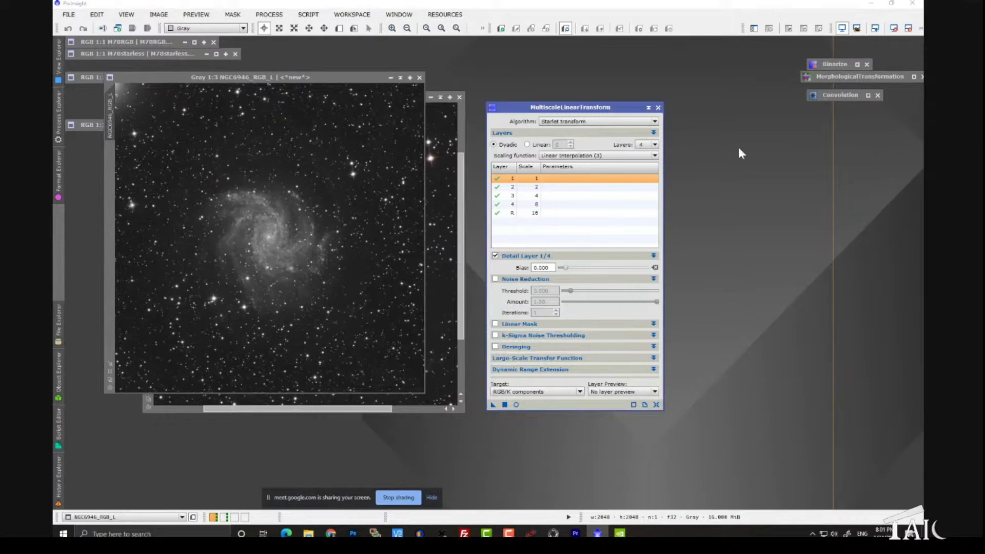
Set MultiscaleLinearTransform to 10 layers and disable layer 1
left_click(656, 145)
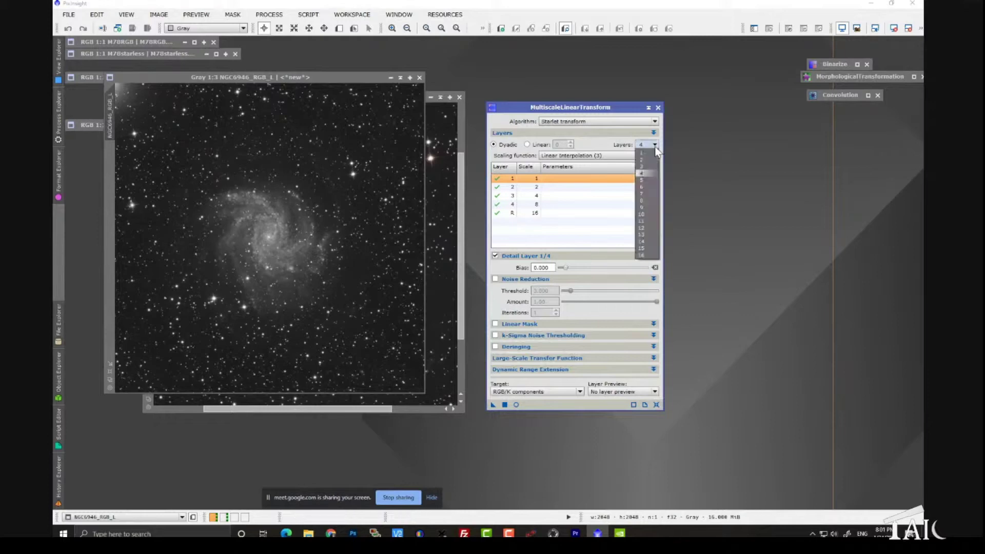
left_click(646, 214)
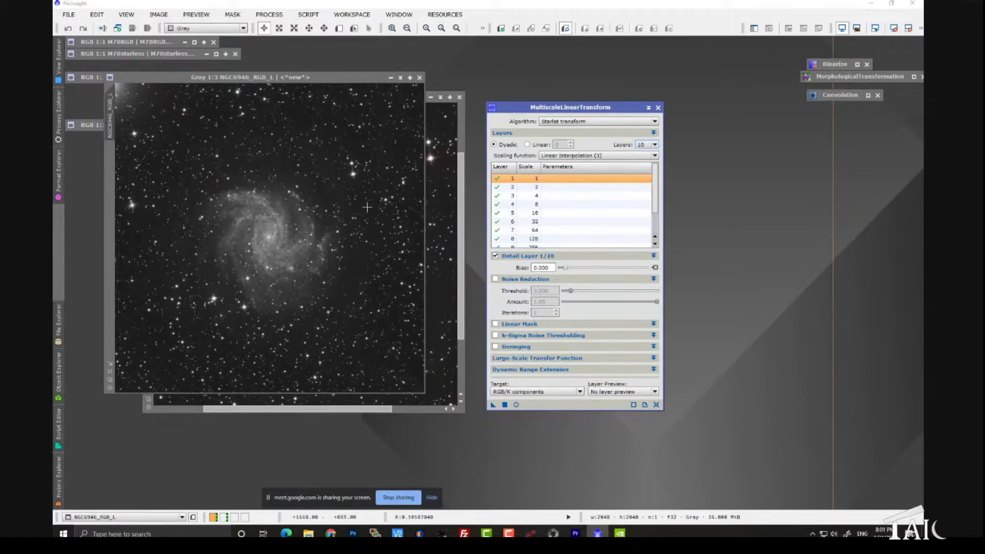
double_click(497, 179)
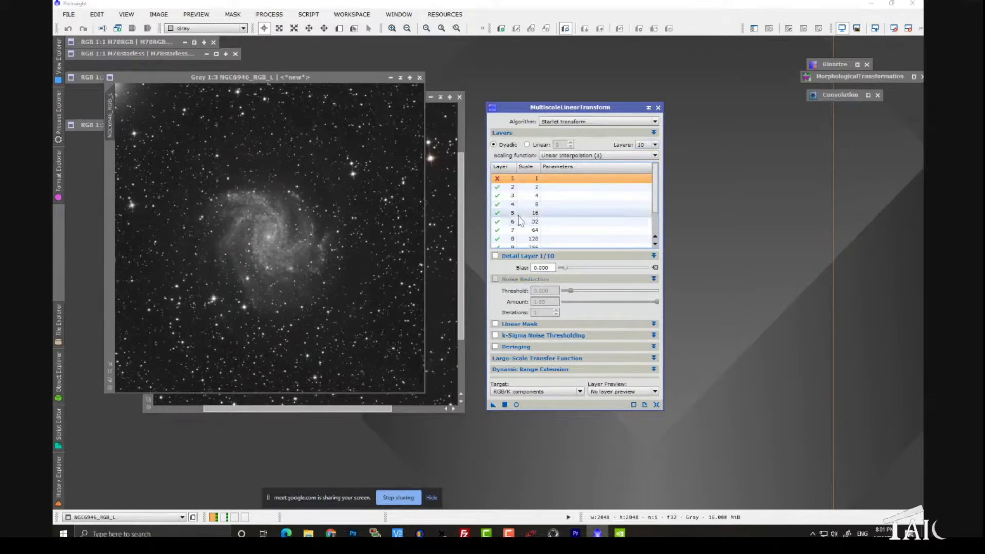
Disable layers 6–10 and the residual, then apply it to NGC6946_RGB_L
left_click(497, 221)
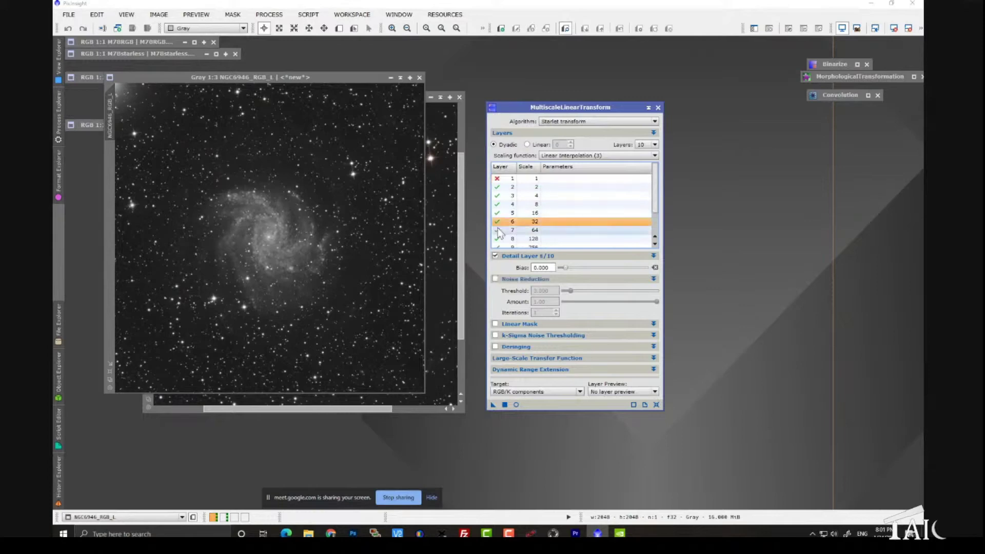
left_click(498, 229)
left_click(499, 239)
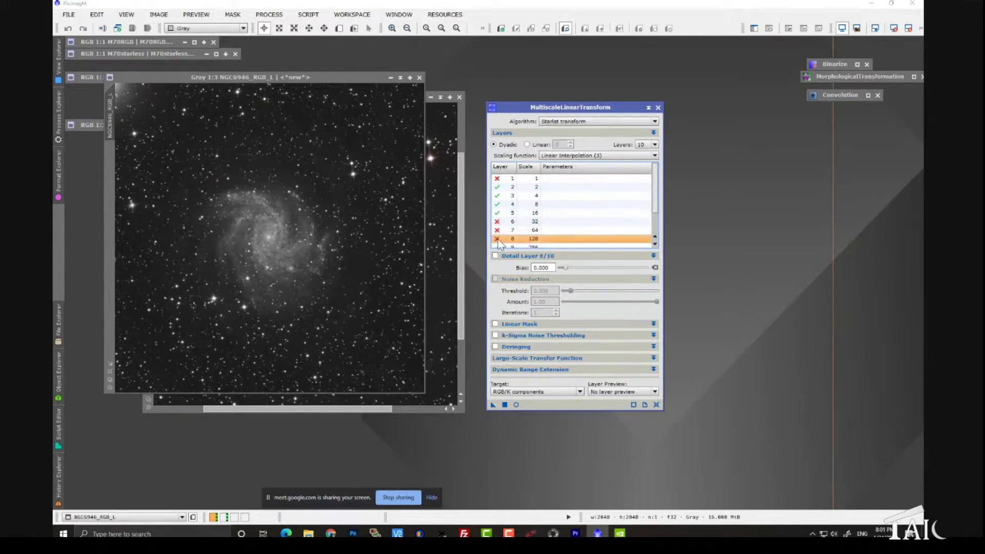
scroll(501, 236, "down", 1)
left_click(497, 221)
left_click(497, 230)
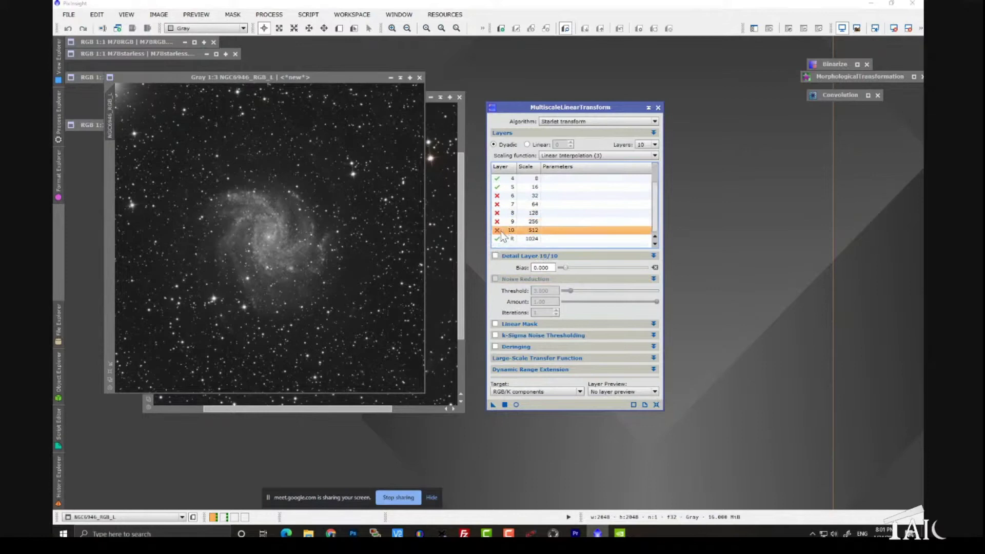
left_click(497, 239)
scroll(561, 225, "up", 1)
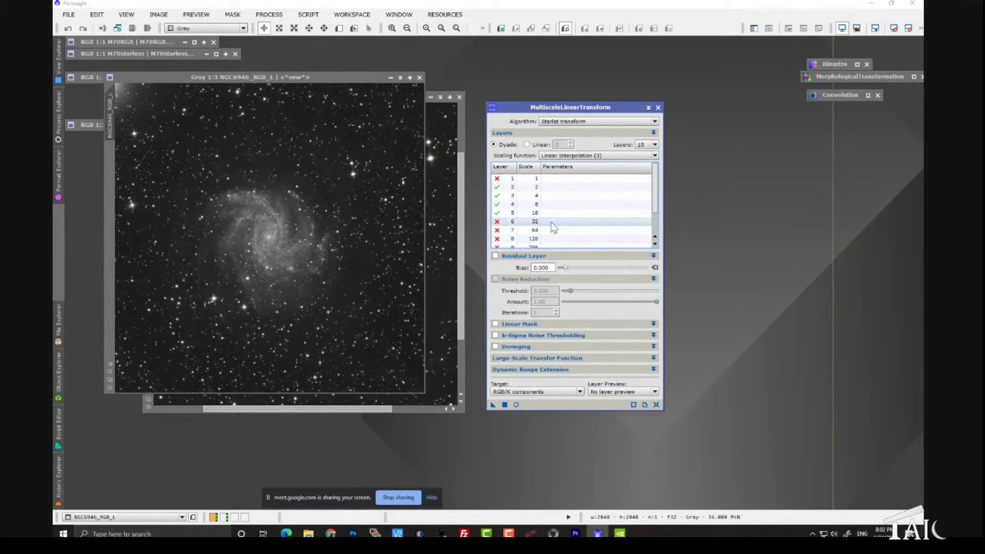
scroll(536, 239, "down", 1)
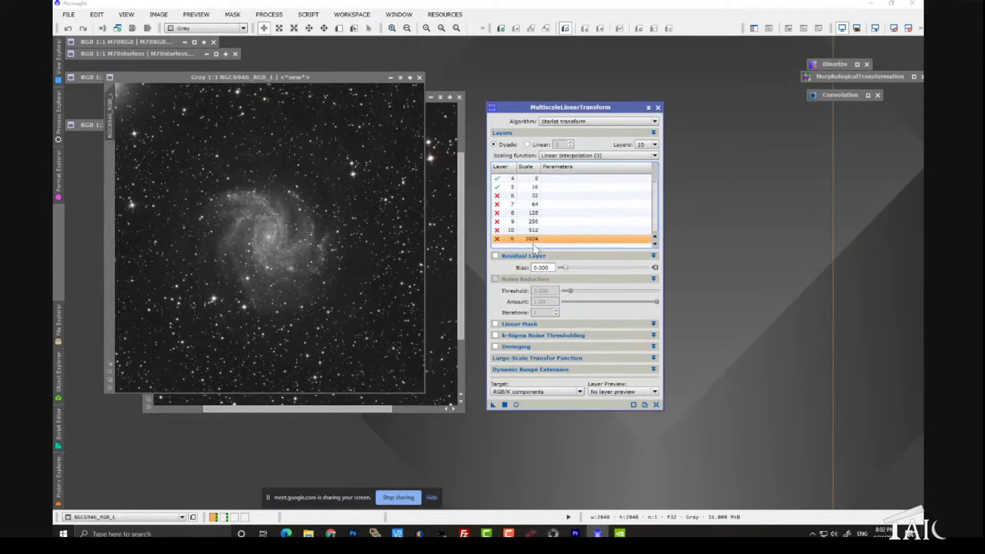
scroll(538, 239, "up", 1)
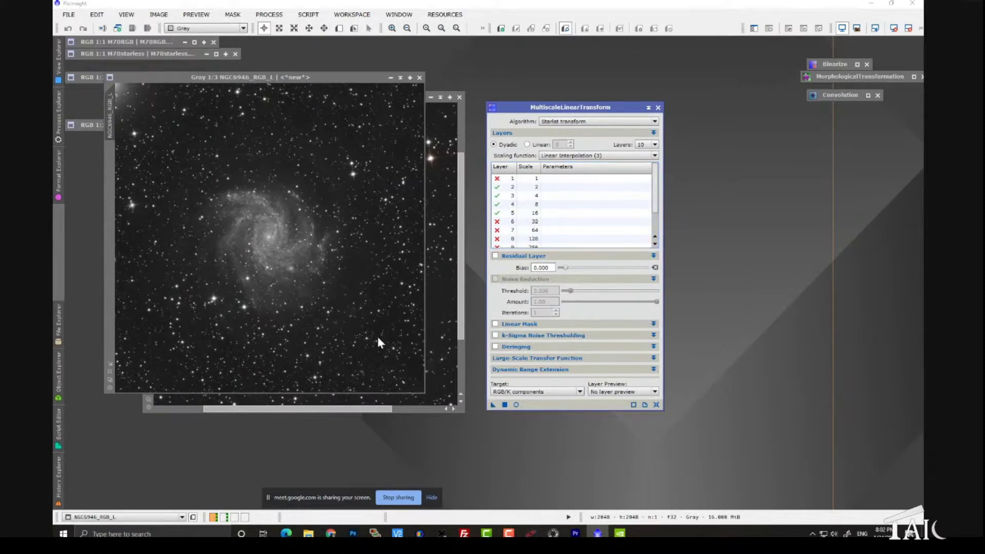
left_click_drag(376, 335, 377, 337)
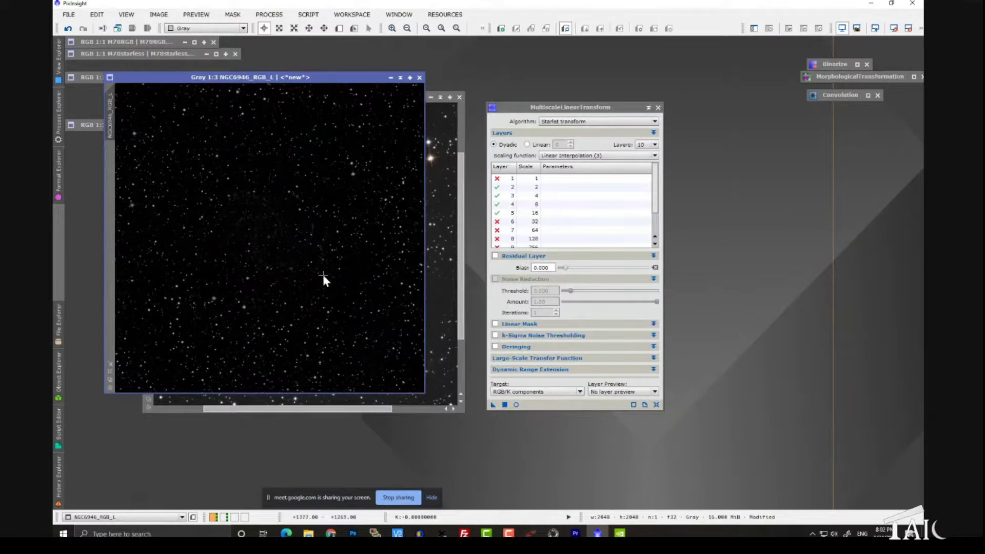
Apply the MultiscaleLinearTransform layers 2–5 to NGC6946_RGB_L so only small-scale stars remain
scroll(302, 268, "up", 4)
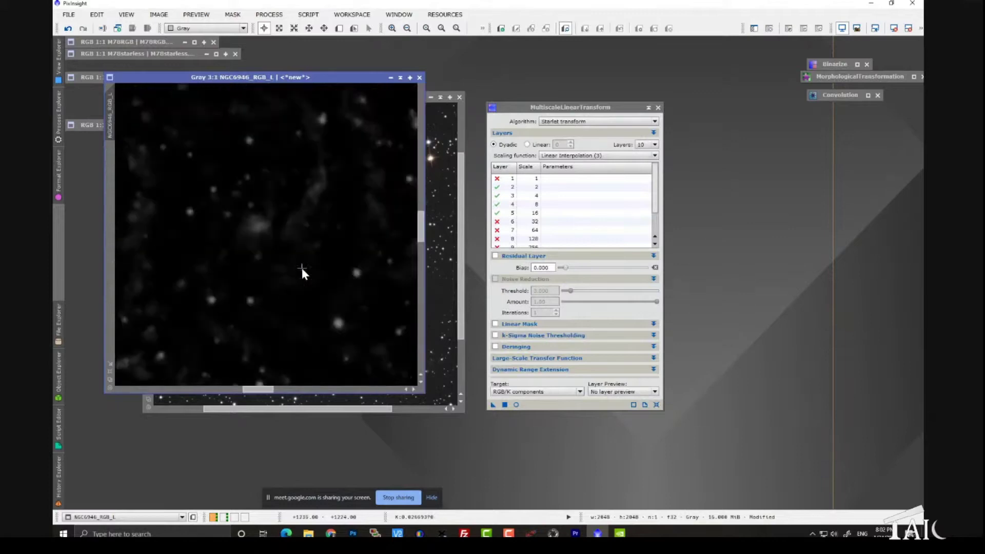
scroll(302, 267, "up", 1)
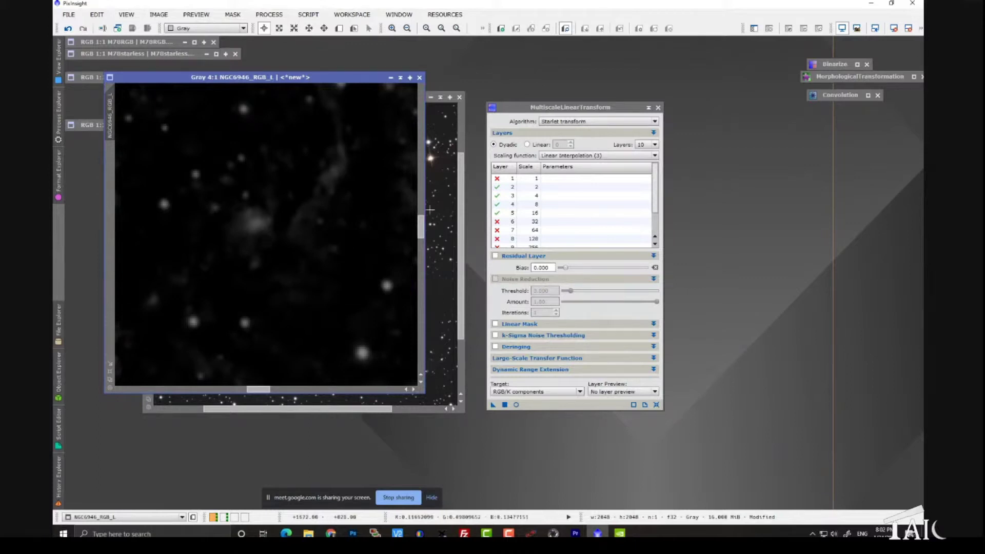
left_click_drag(420, 229, 424, 203)
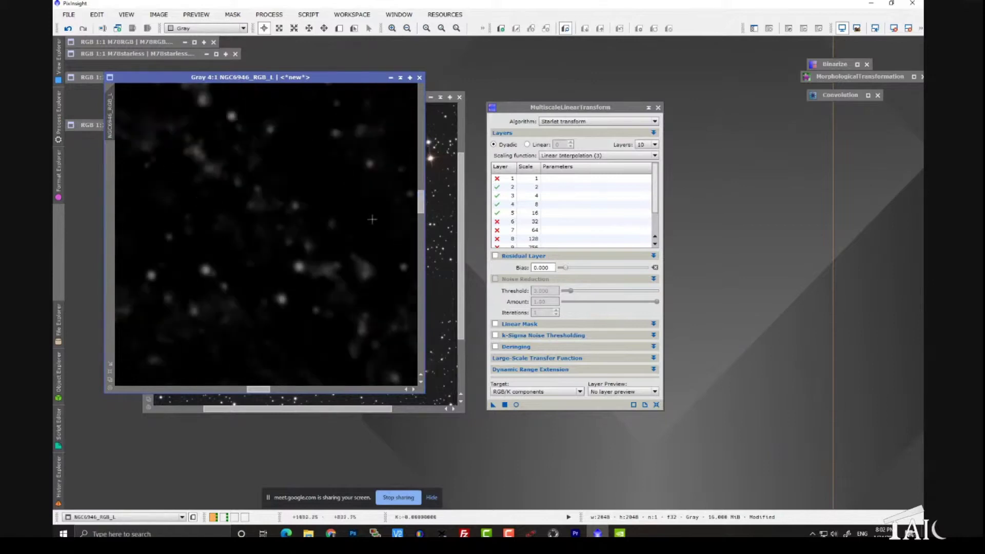
left_click_drag(422, 210, 423, 230)
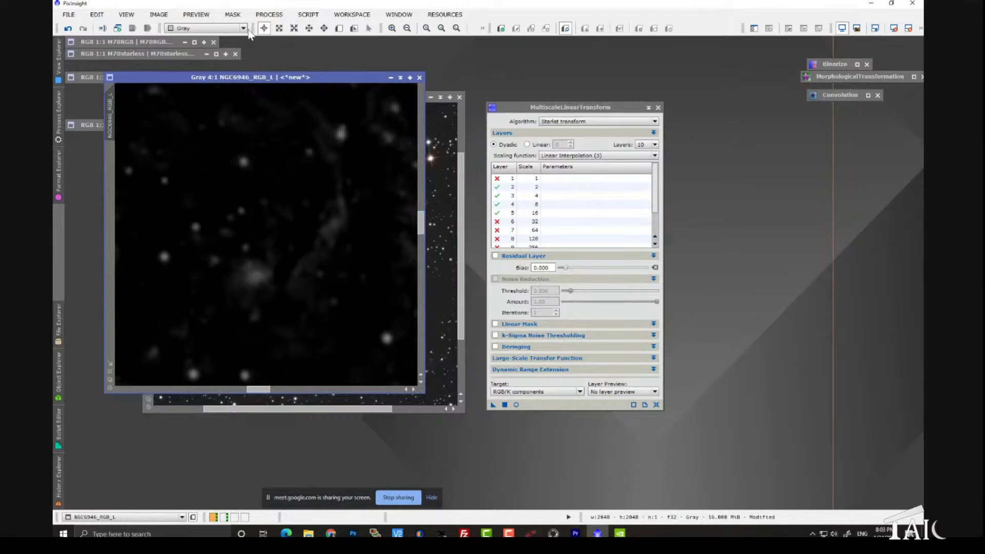
left_click(270, 15)
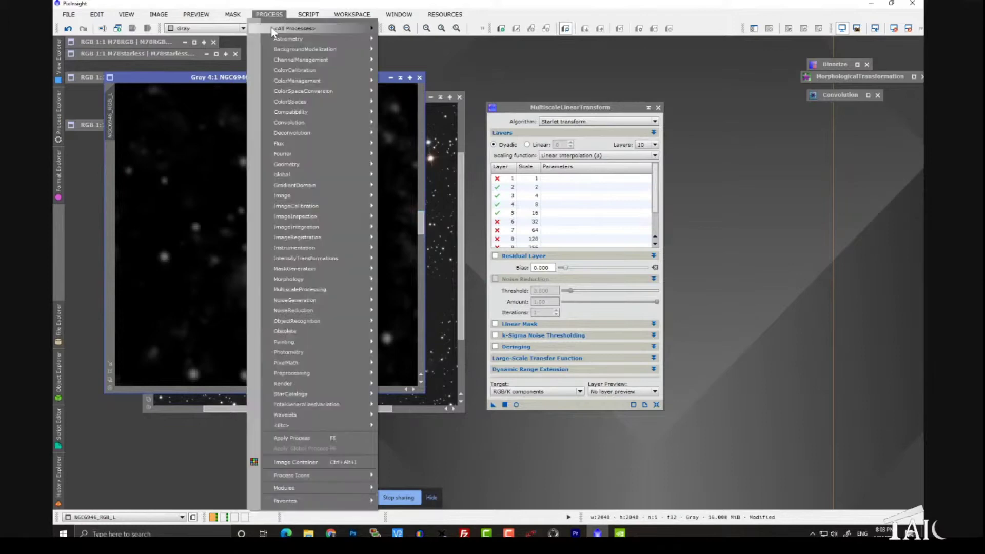
Binarize NGC6946_RGB_L at a 0.20189117 threshold, sampled from the image, leaving white stars on black
mouse_move(270, 26)
left_click(438, 161)
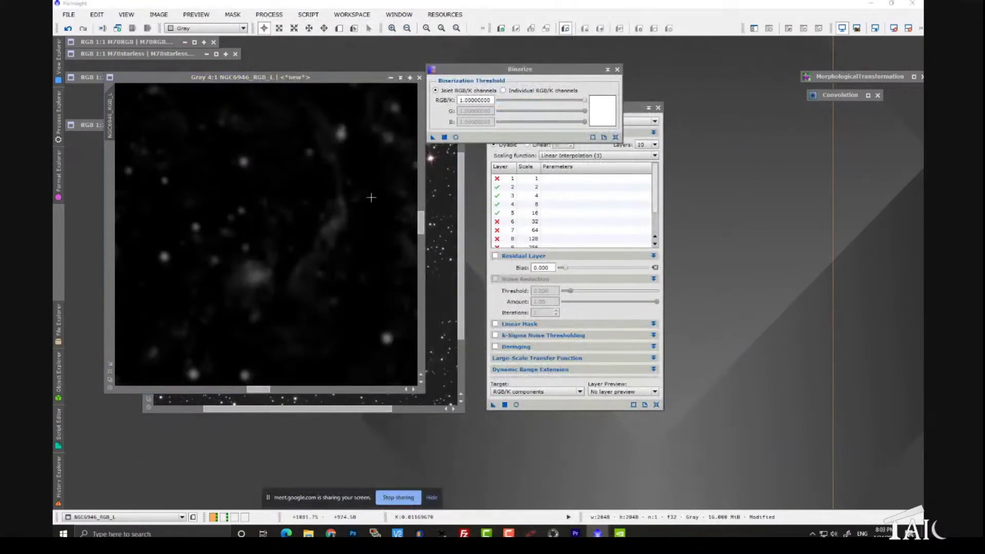
left_click(330, 229)
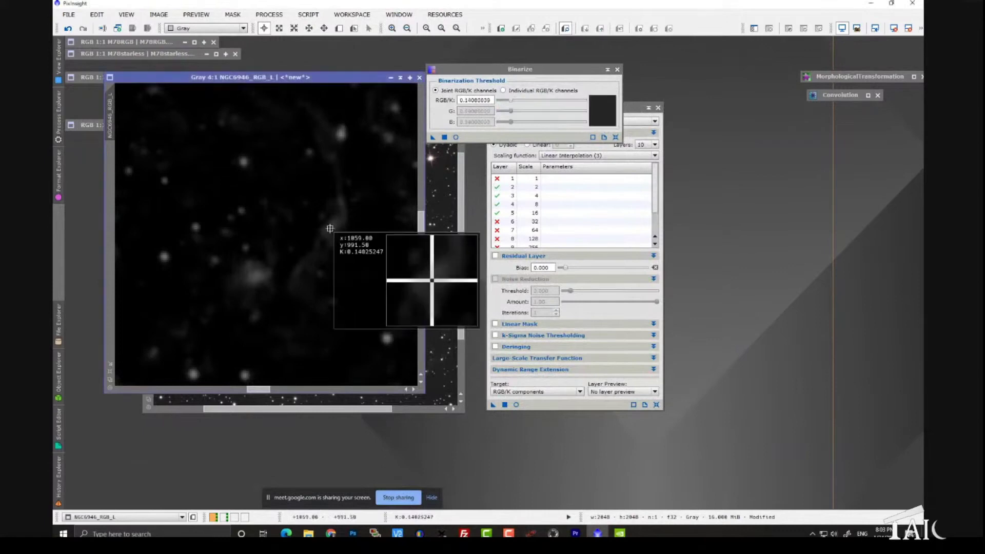
left_click(240, 210)
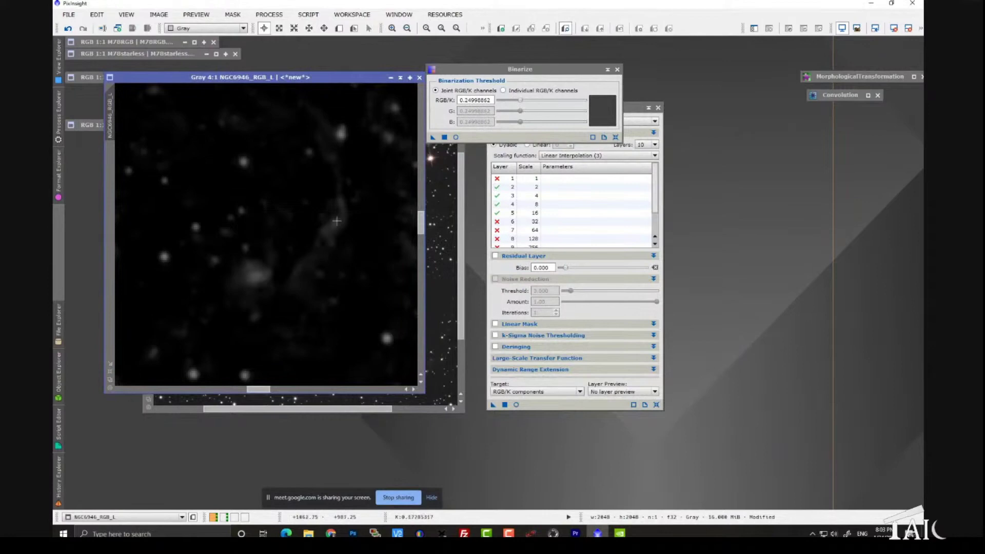
left_click(335, 226)
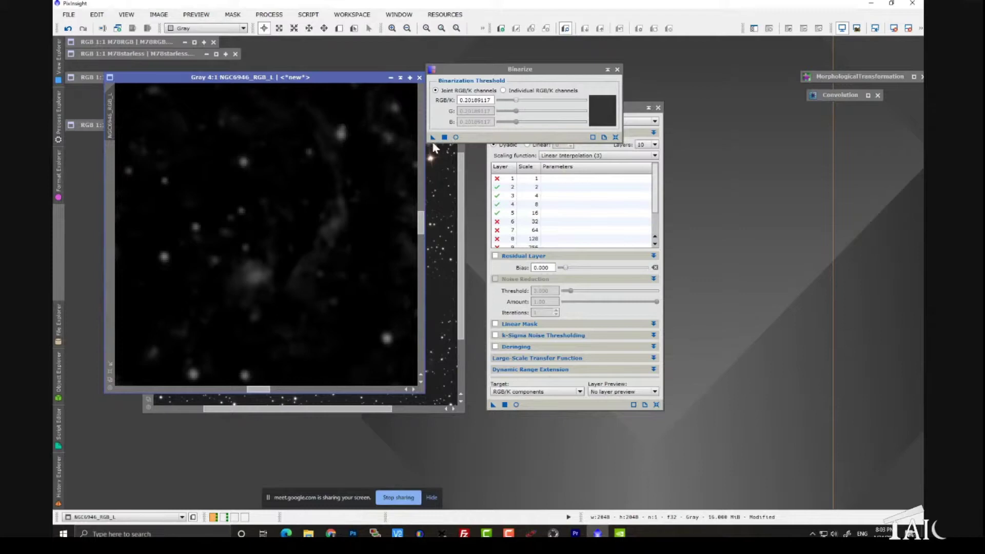
left_click_drag(432, 137, 352, 196)
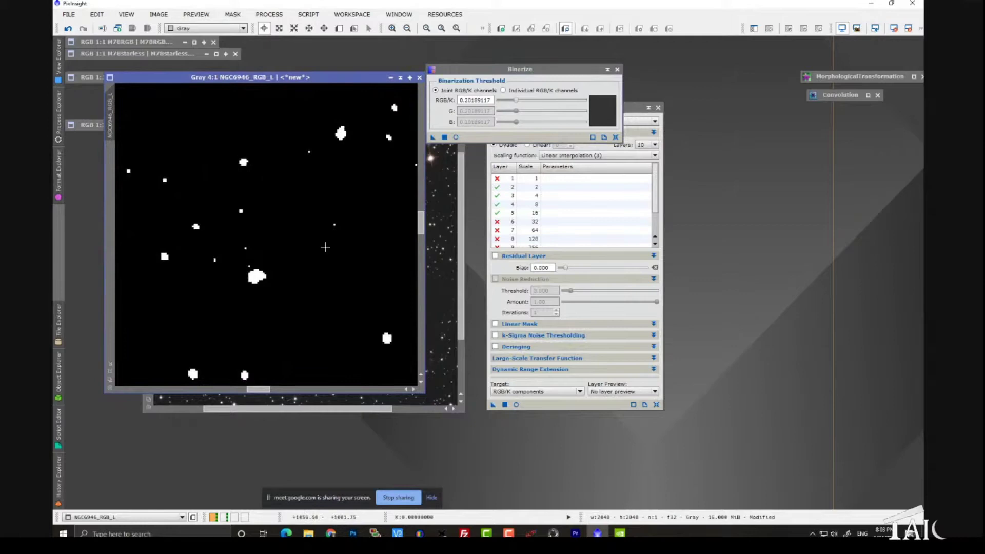
scroll(325, 248, "down", 4)
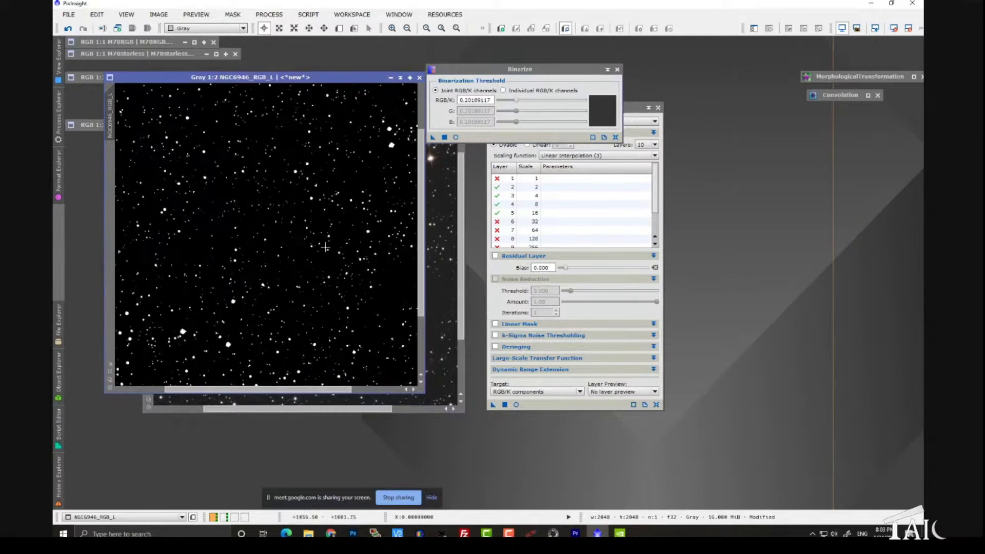
scroll(326, 247, "up", 1)
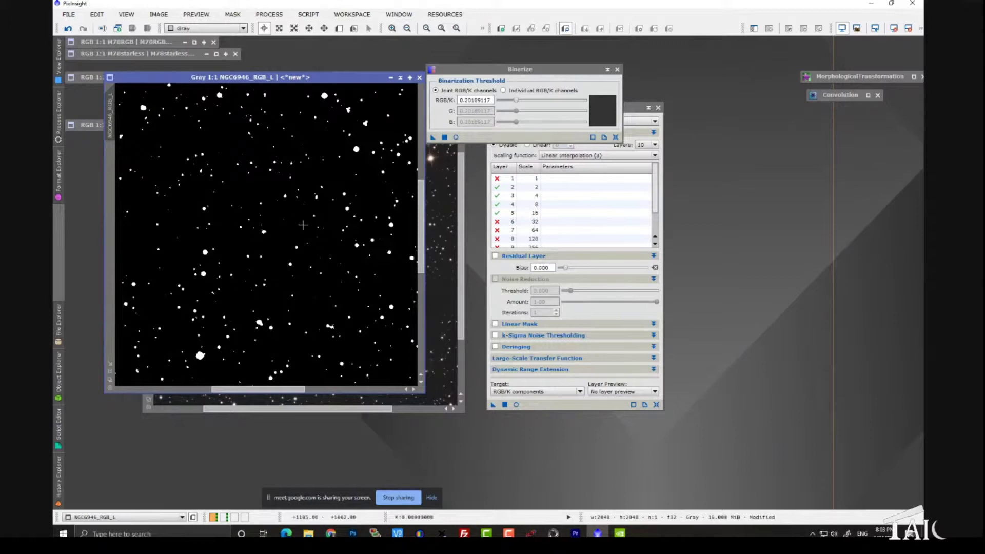
scroll(303, 225, "down", 1)
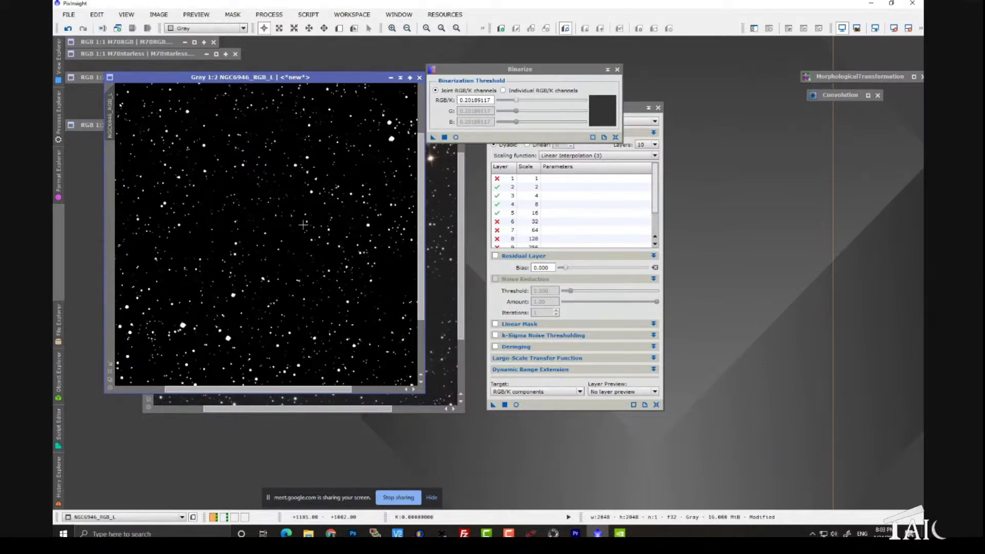
scroll(303, 224, "down", 1)
scroll(303, 225, "up", 3)
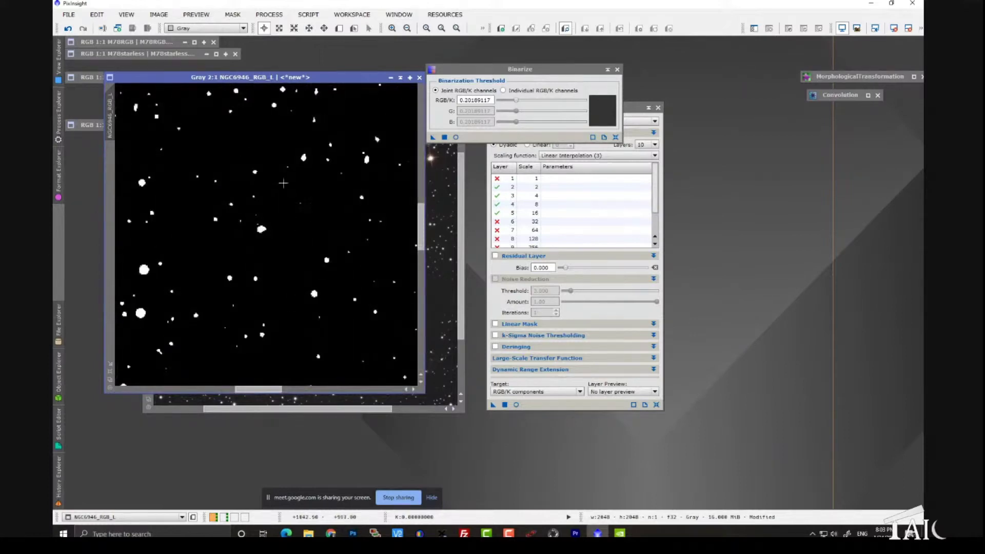
left_click(268, 15)
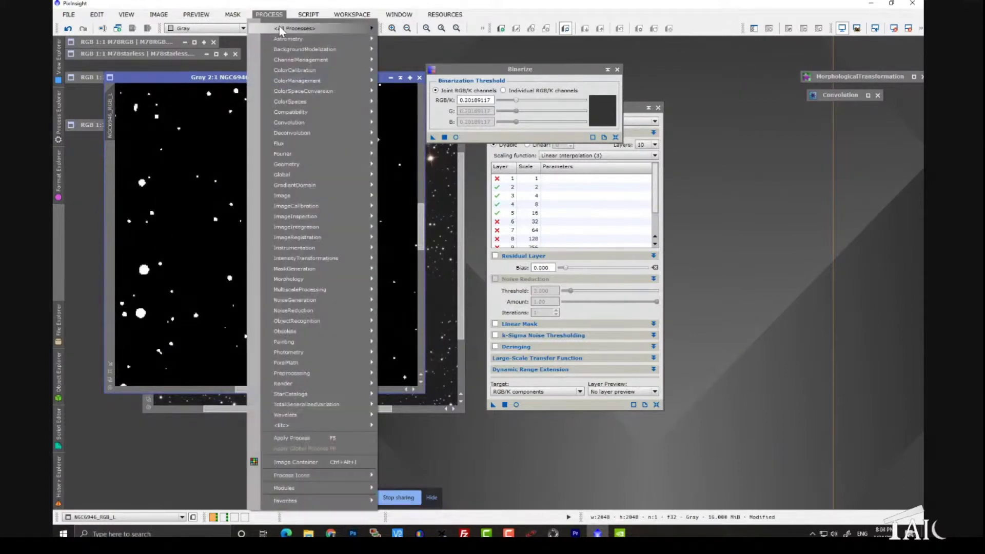
left_click(793, 132)
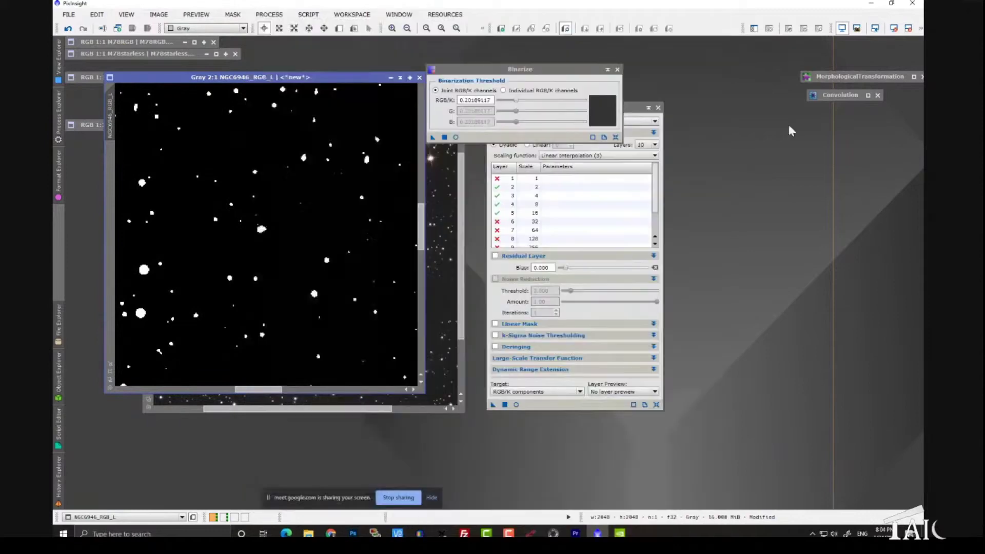
left_click(831, 81)
Apply the saved MorphologicalTransformation (Dilation, size 7) to swell the white star blobs
double_click(831, 81)
left_click_drag(818, 122, 517, 149)
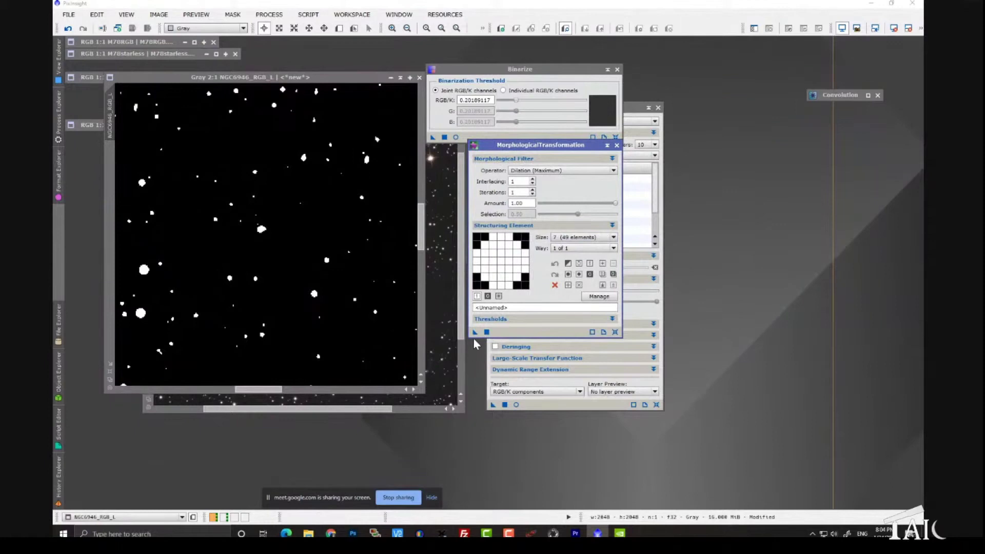
left_click_drag(475, 332, 356, 302)
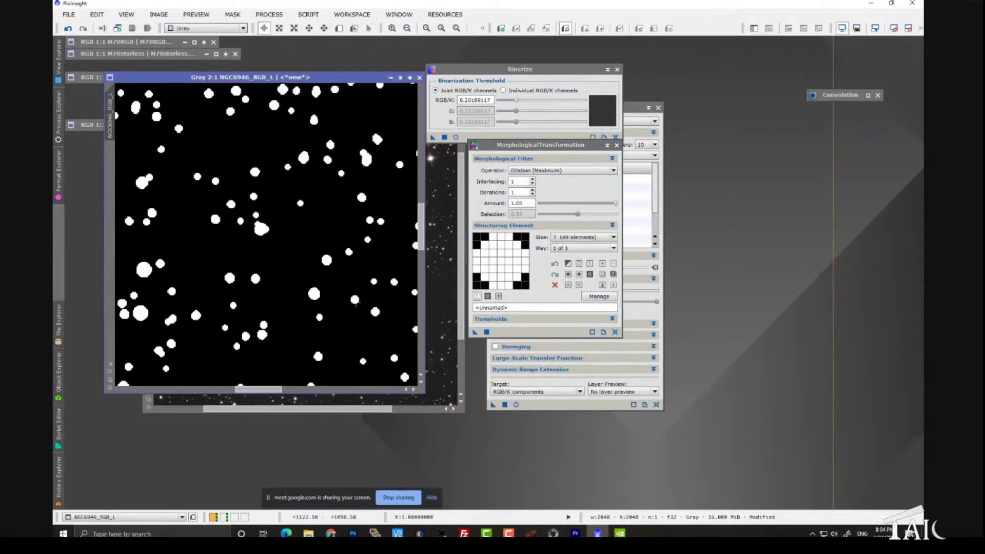
scroll(356, 302, "down", 1)
left_click_drag(609, 149, 854, 120)
double_click(844, 93)
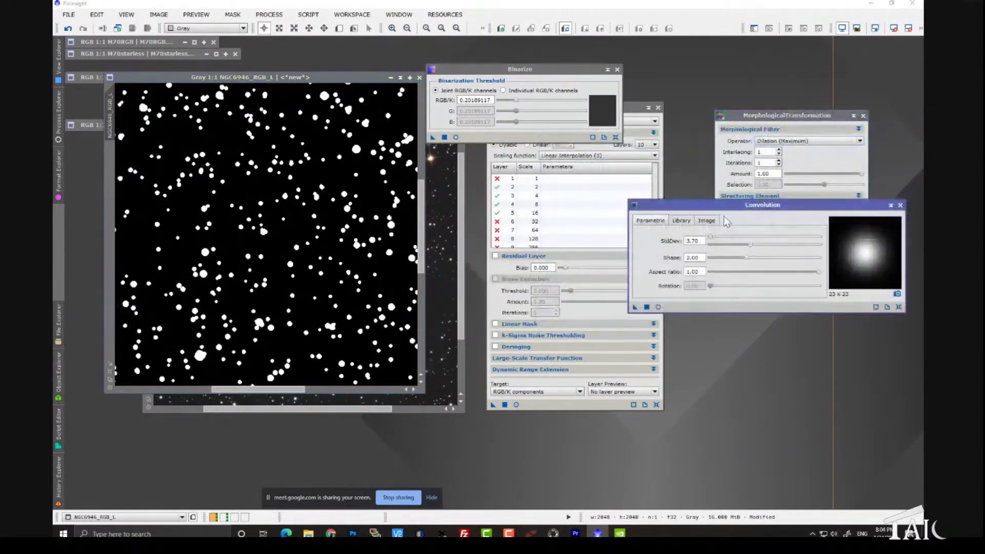
Gaussian-blur the dilated star mask with Convolution, redoing it at a gentler StdDev of 3.30
left_click_drag(713, 205, 531, 212)
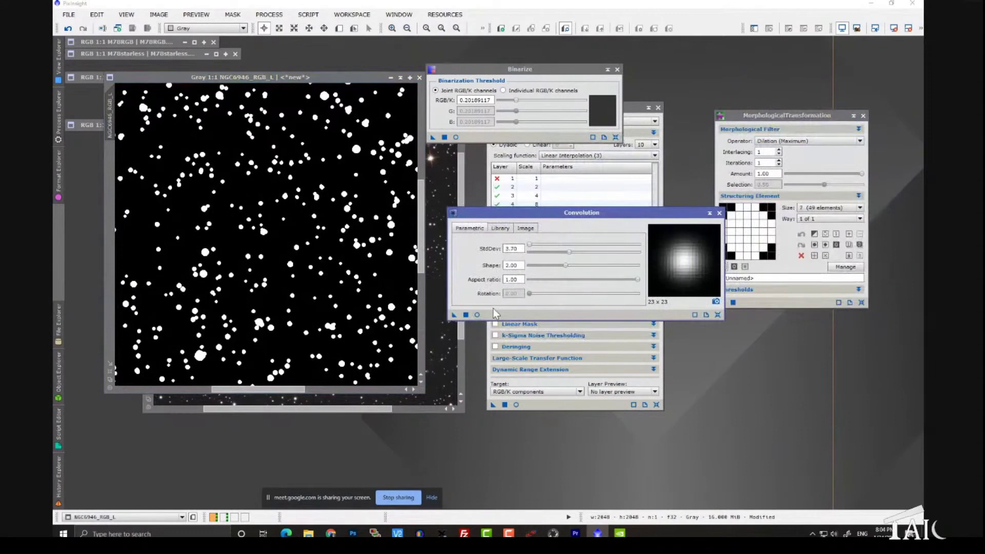
left_click_drag(454, 314, 370, 290)
scroll(326, 218, "up", 1)
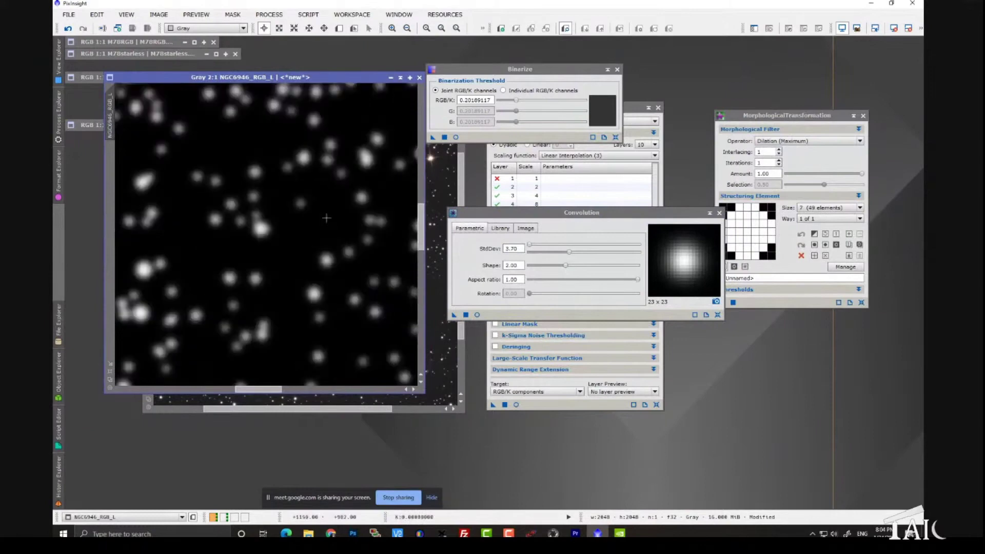
scroll(265, 225, "up", 1)
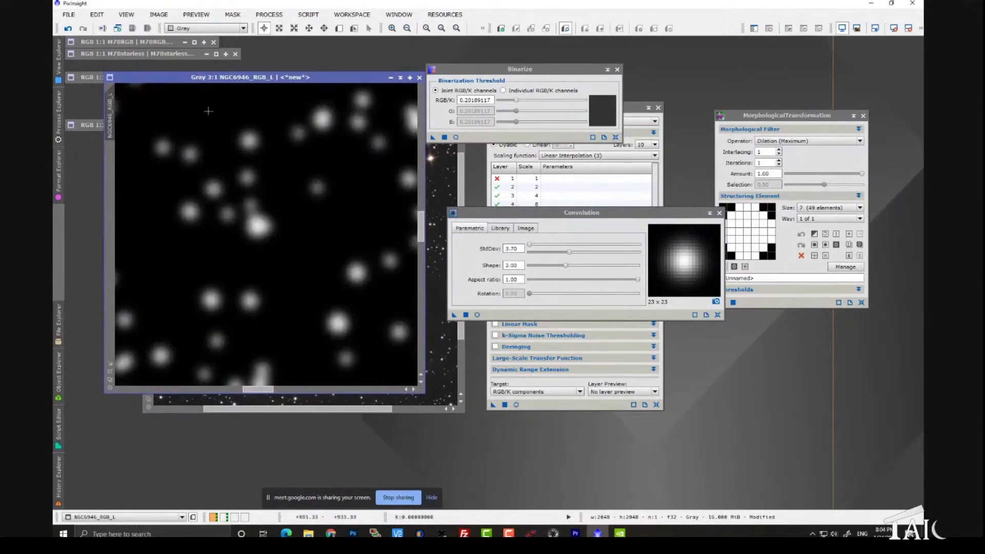
left_click(70, 28)
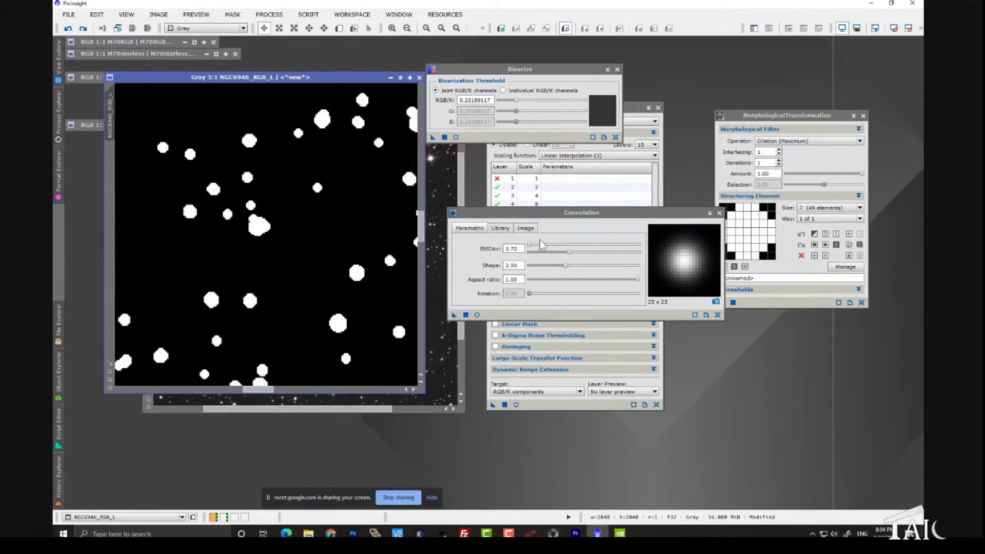
left_click_drag(570, 253, 555, 253)
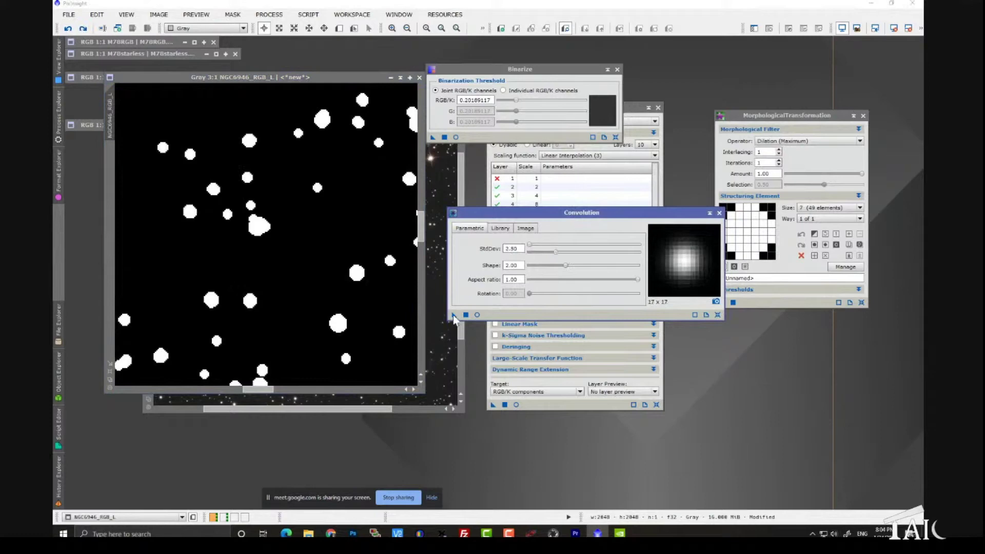
left_click_drag(453, 315, 366, 285)
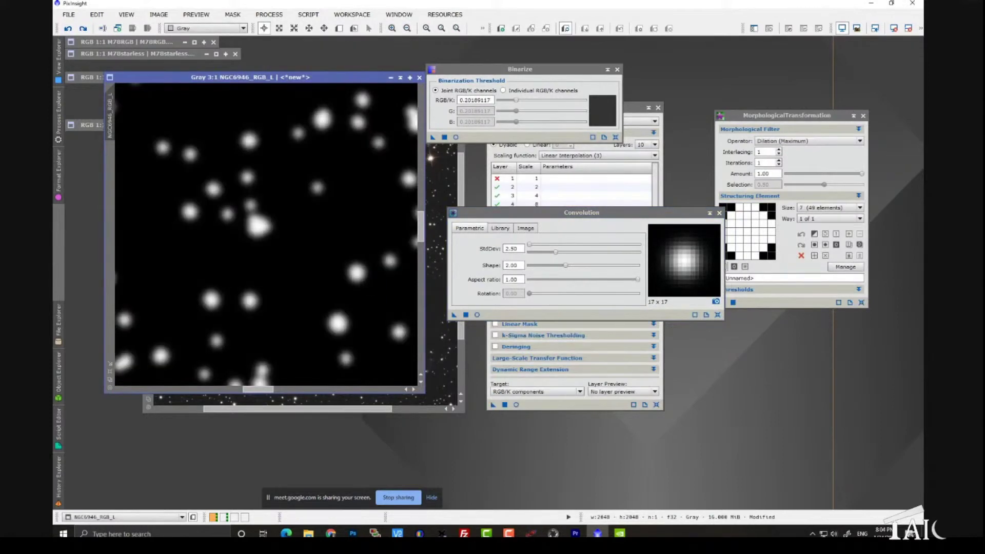
left_click(710, 212)
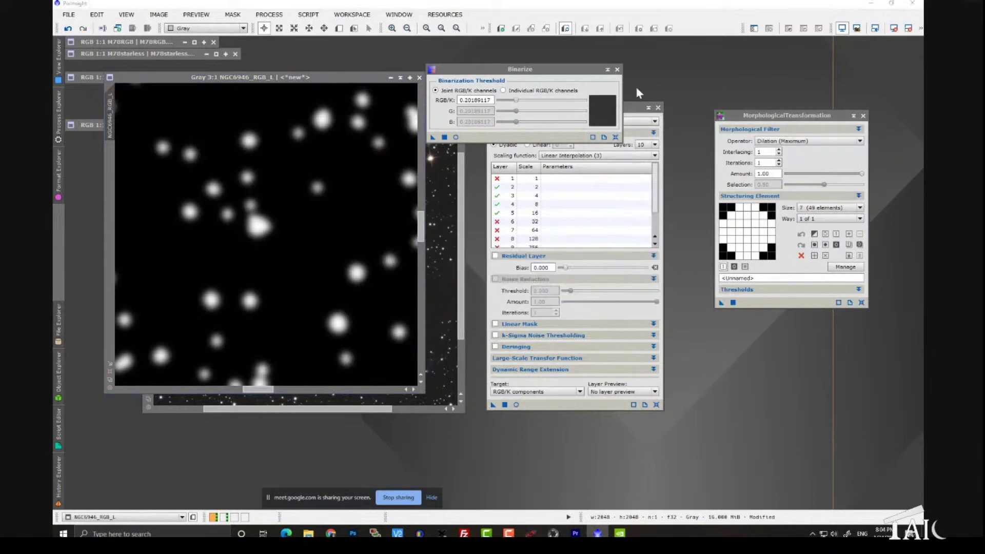
Iconize Binarize and slide the star mask aside to reveal the colour NGC6946_RGB image
left_click(607, 69)
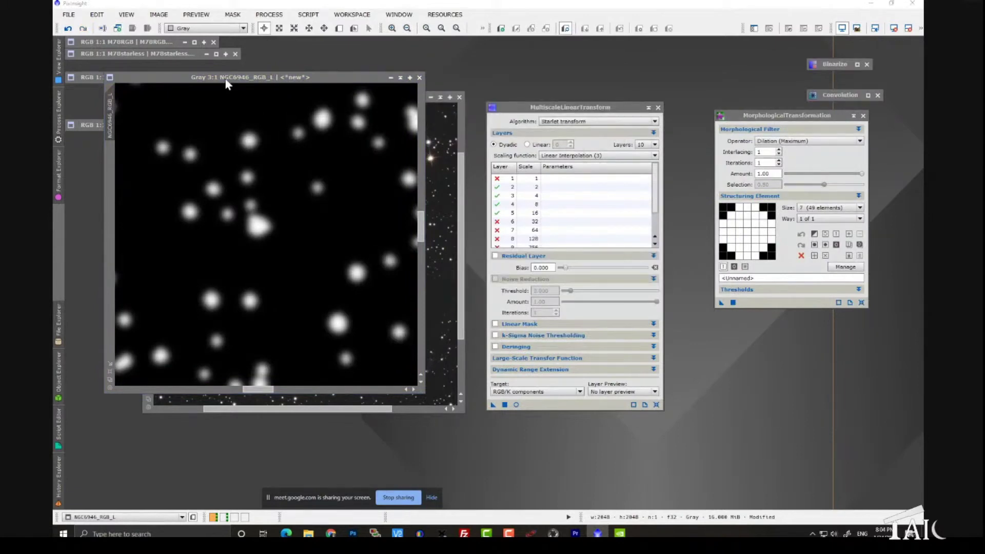
left_click_drag(227, 83, 390, 86)
left_click_drag(278, 111, 149, 196)
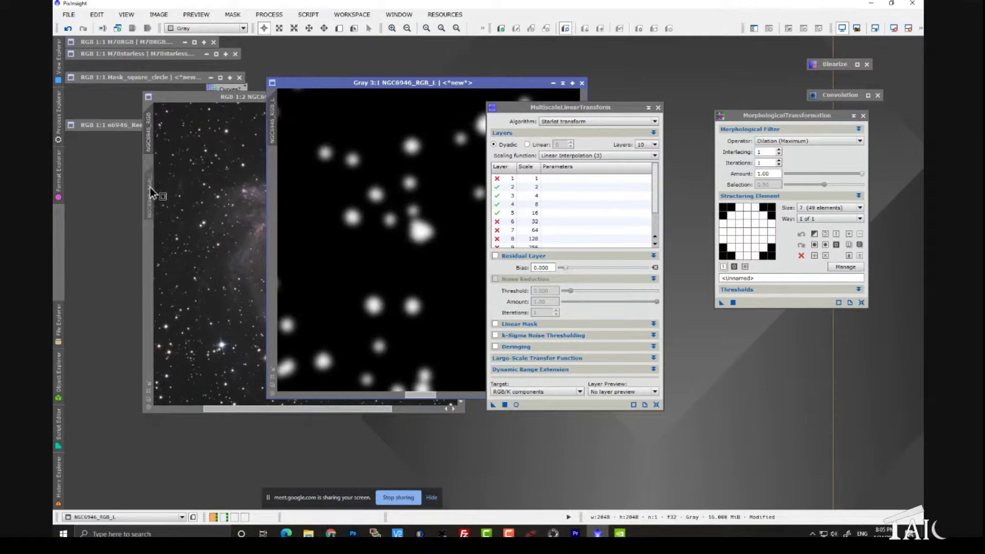
Set NGC6946_RGB_L as the mask on the colour NGC6946_RGB image
left_click_drag(149, 188, 150, 186)
mouse_move(157, 122)
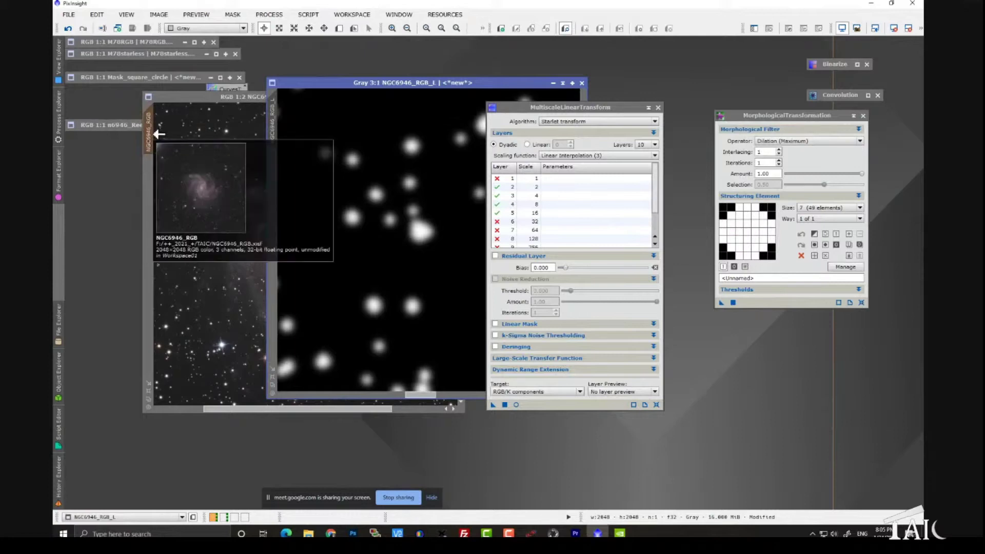
left_click_drag(343, 82, 503, 82)
left_click_drag(340, 97, 300, 104)
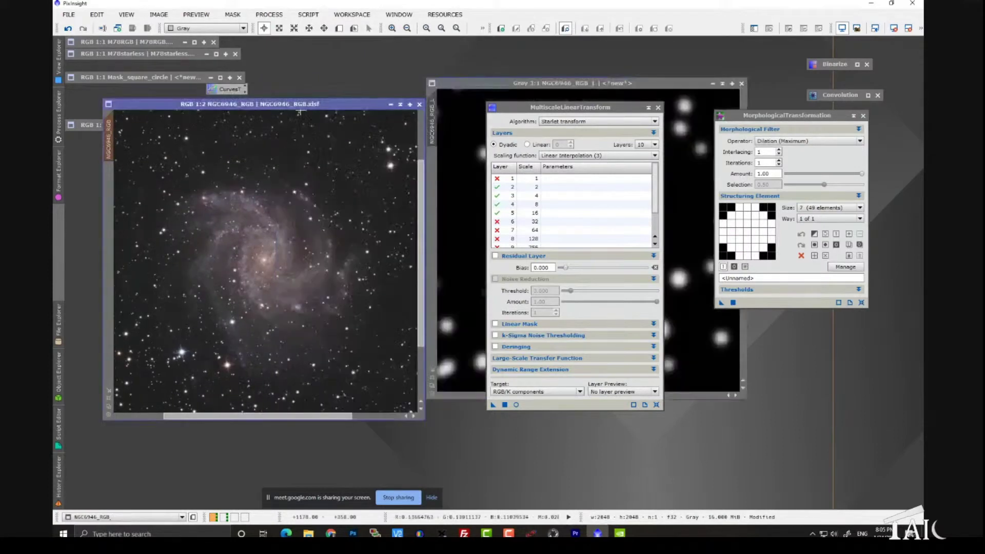
Preview the star mask overlay on the colour image, then hide it again
left_click(234, 16)
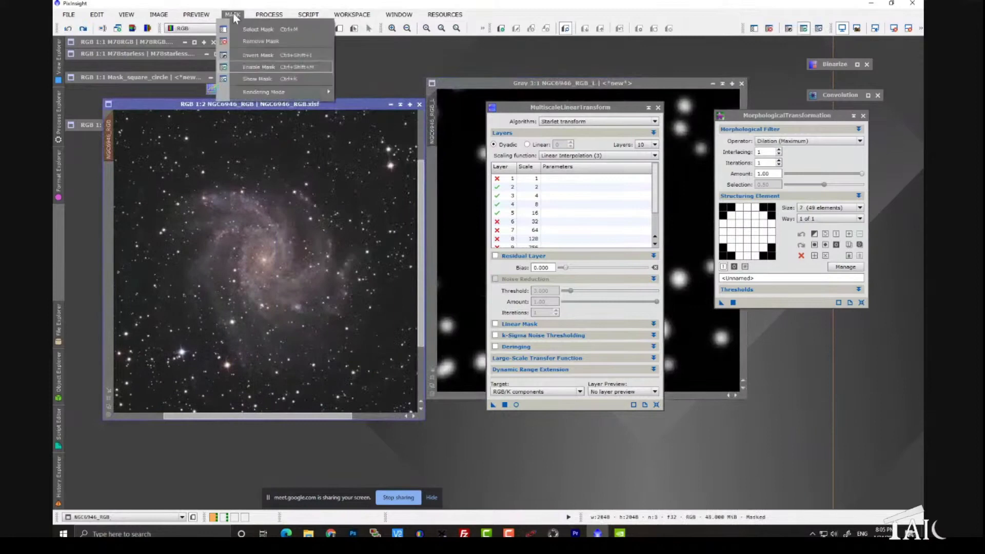
left_click(259, 79)
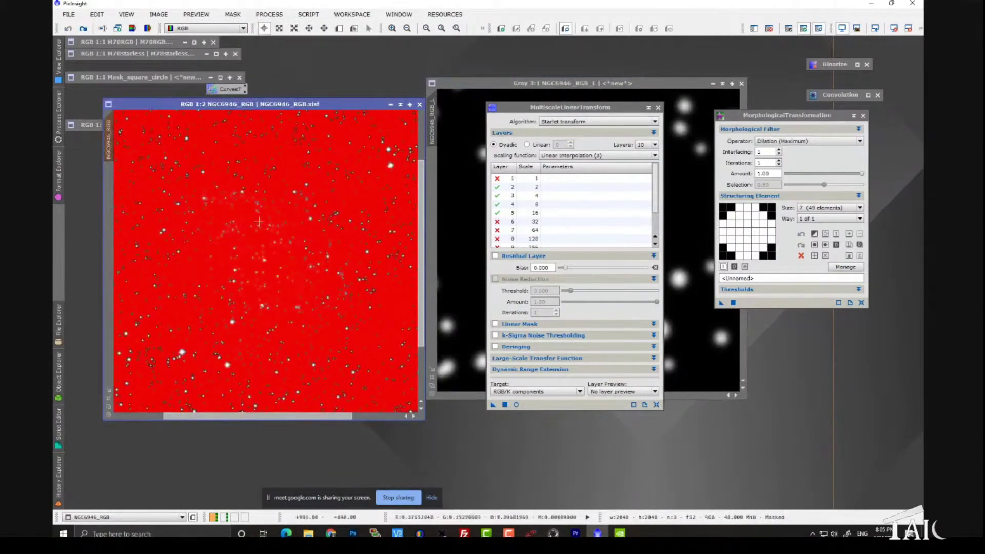
left_click(233, 14)
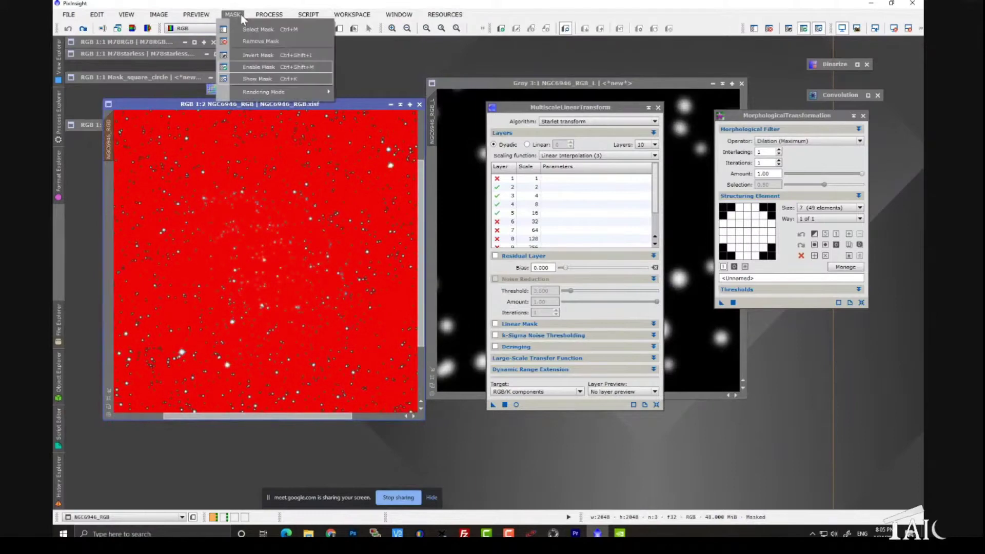
left_click(261, 79)
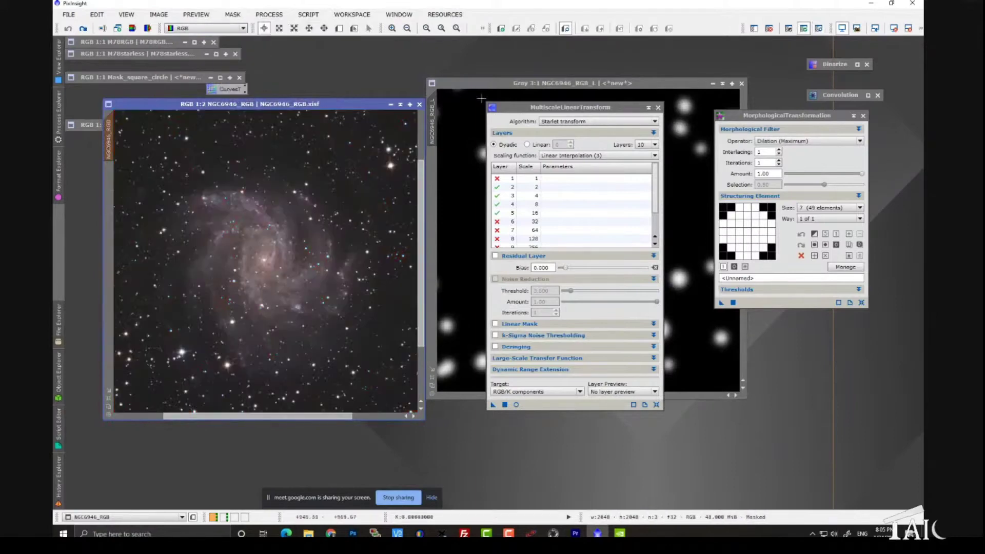
left_click_drag(468, 81, 306, 117)
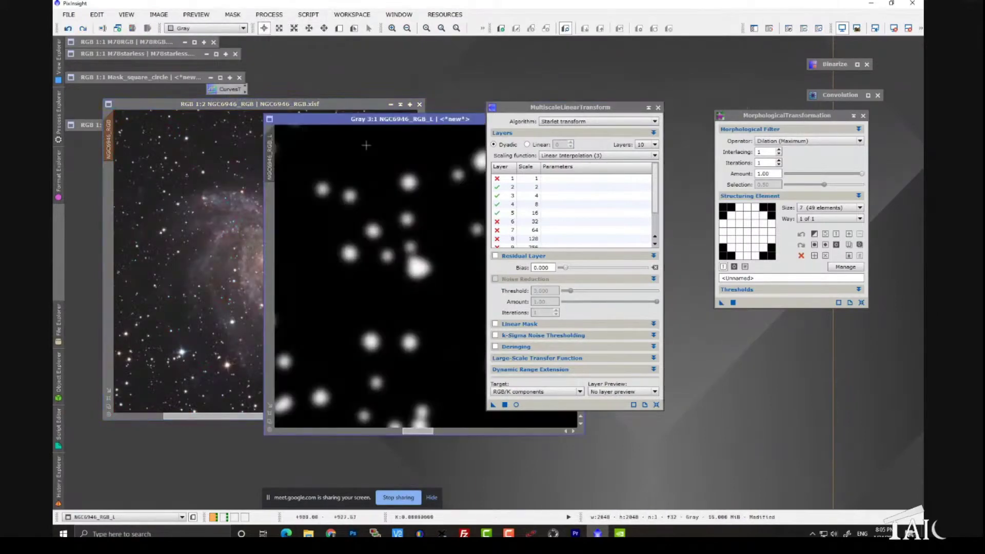
Arrange the star mask and colour galaxy windows side by side
left_click_drag(329, 119, 420, 137)
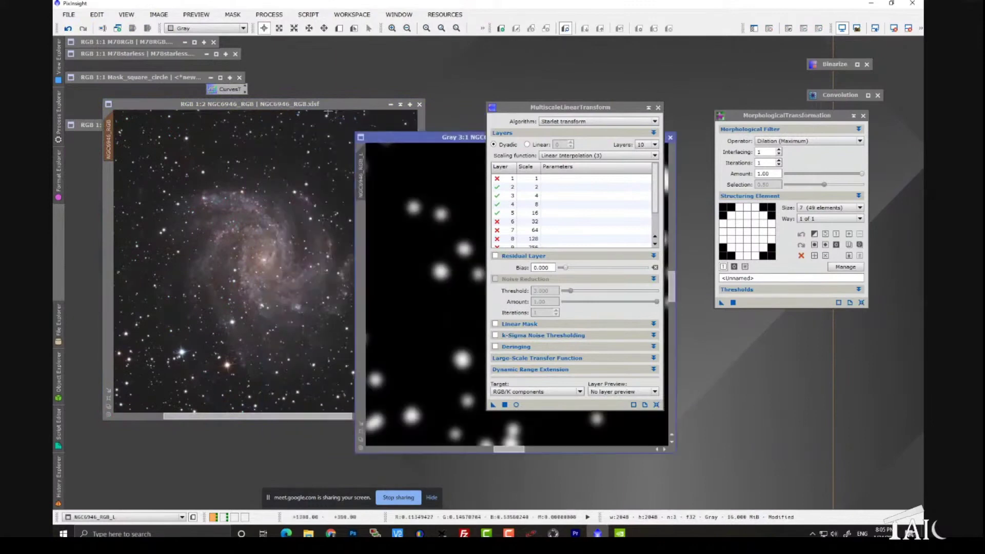
left_click_drag(316, 104, 286, 105)
left_click_drag(413, 137, 383, 109)
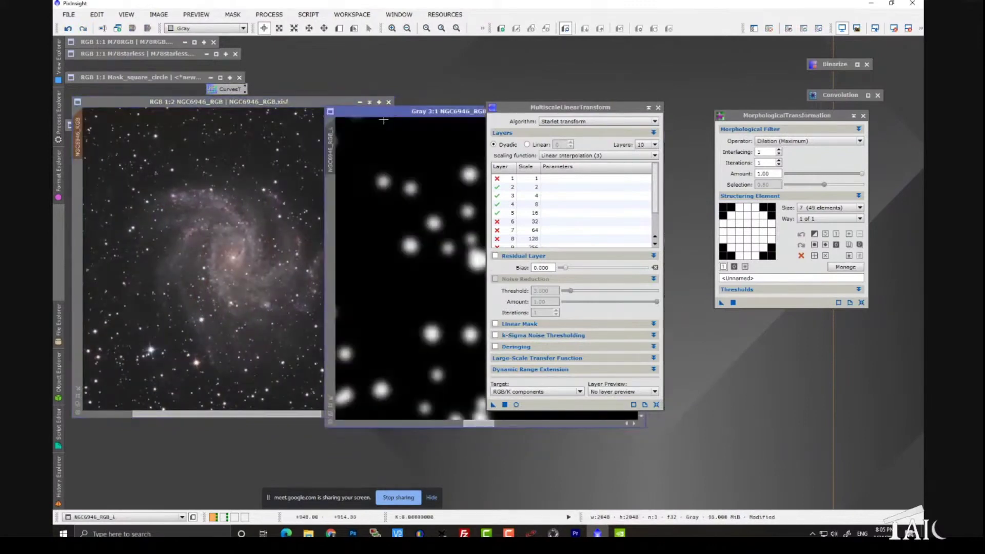
left_click_drag(385, 120, 215, 146)
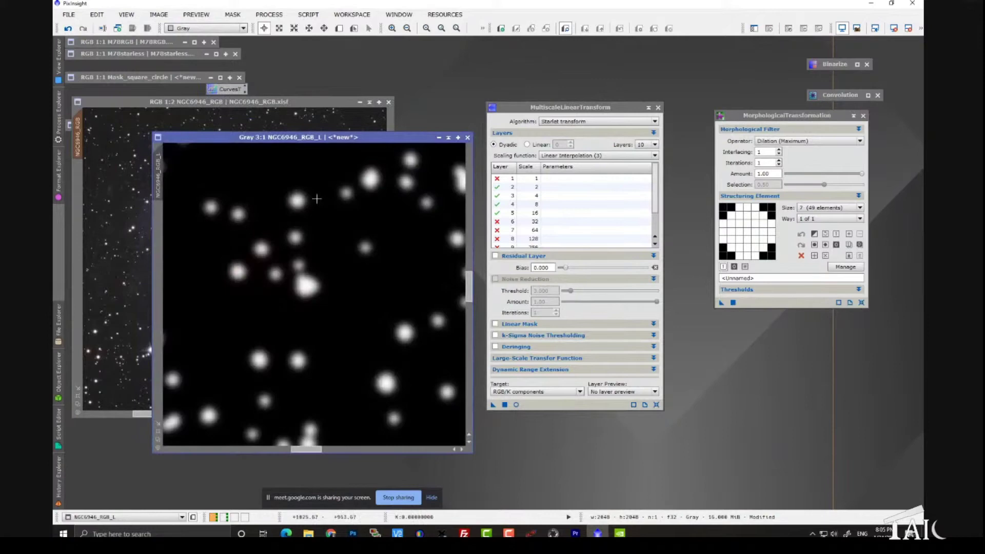
left_click_drag(297, 141, 406, 173)
left_click_drag(343, 170, 290, 83)
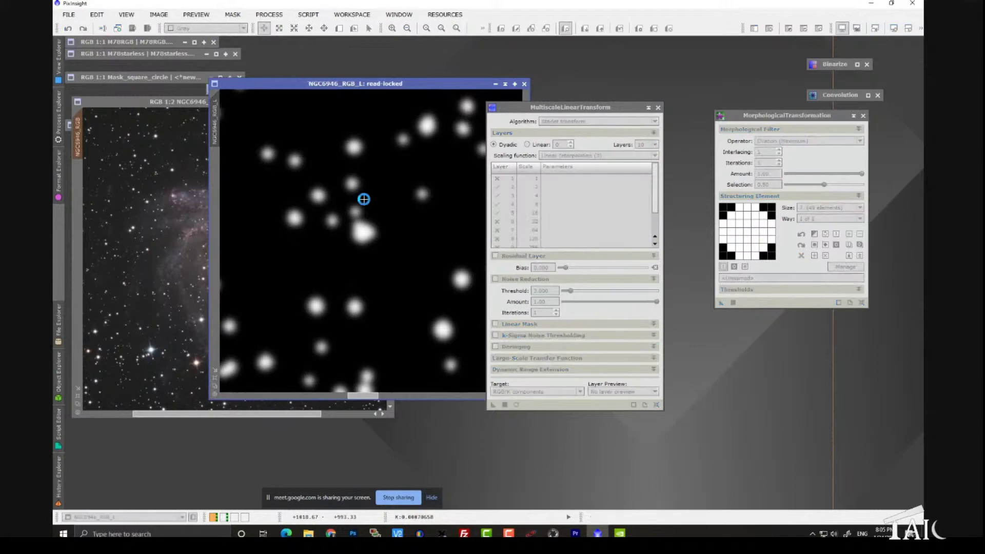
Invert the star mask to black stars on white and move it off the galaxy image
key("ctrl+i")
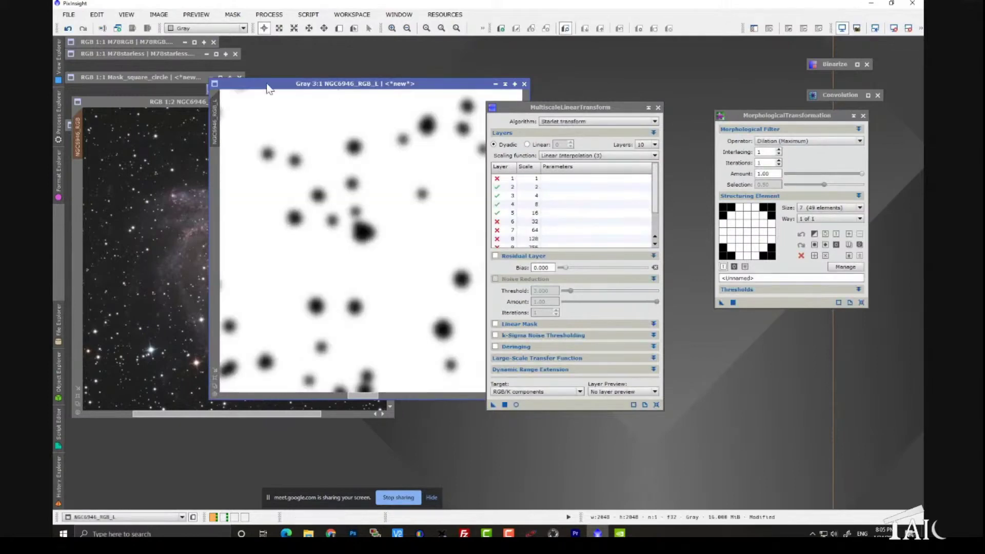
left_click_drag(267, 88, 277, 94)
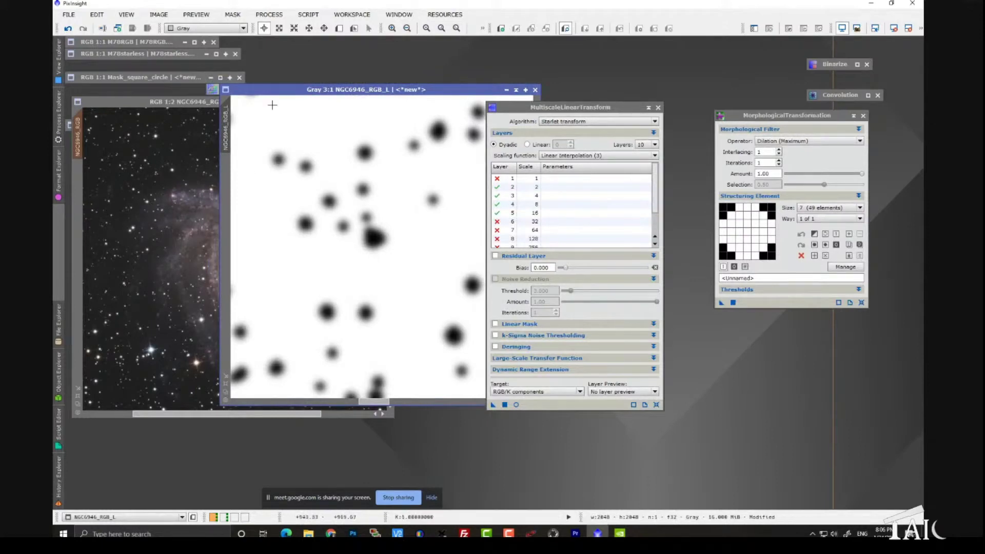
left_click_drag(260, 89, 444, 102)
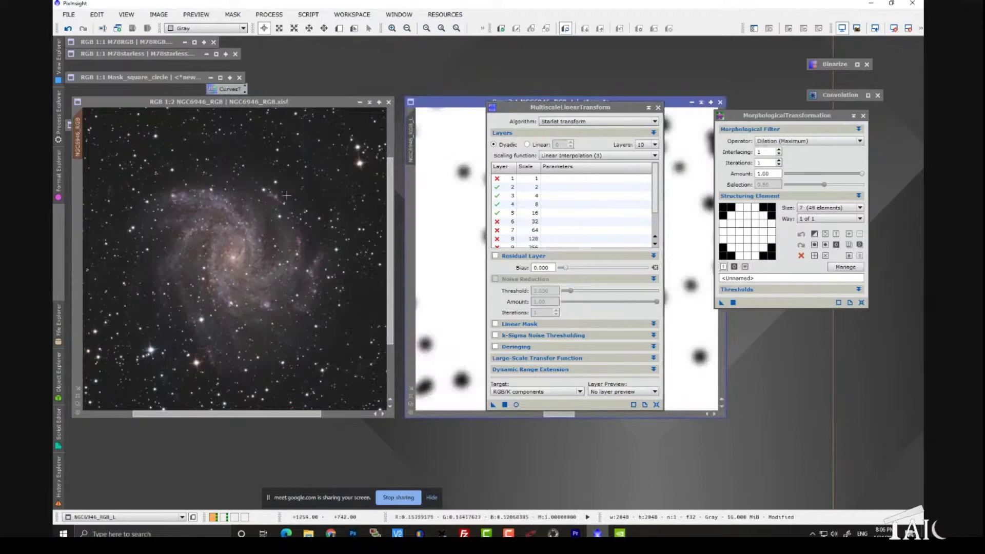
left_click(269, 15)
Apply a flat ColorSaturation curve raised to 0.25799 to the NGC6946_RGB image
mouse_move(311, 29)
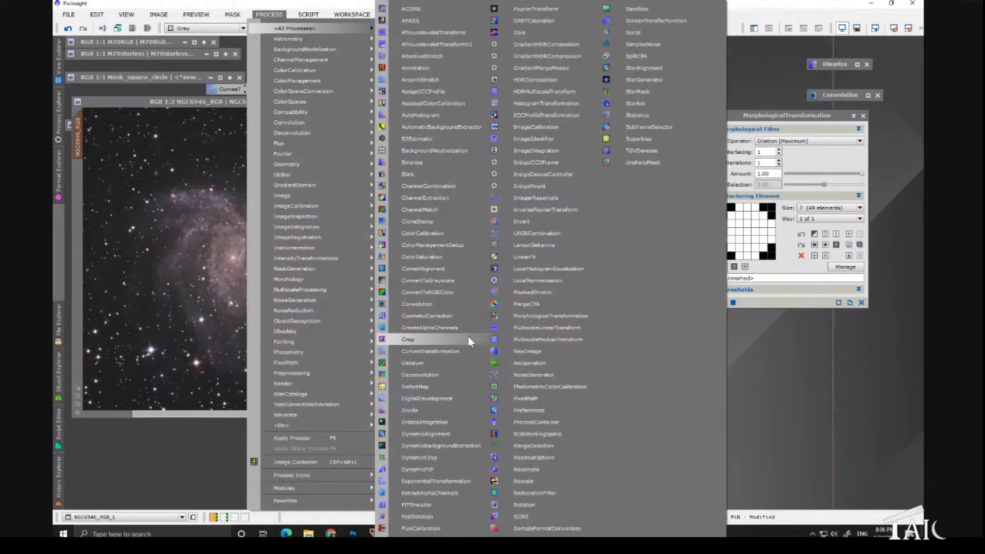
left_click(422, 257)
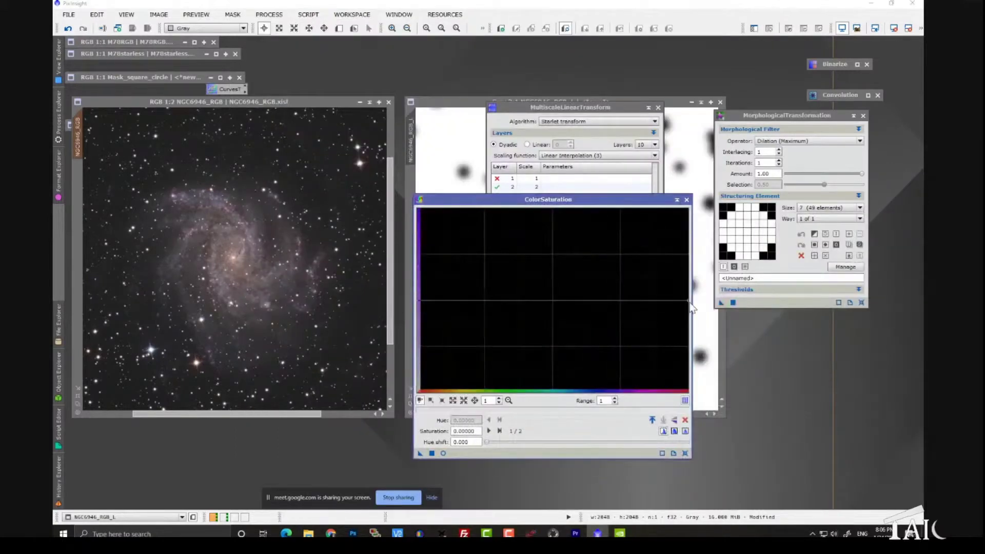
left_click_drag(688, 301, 688, 275)
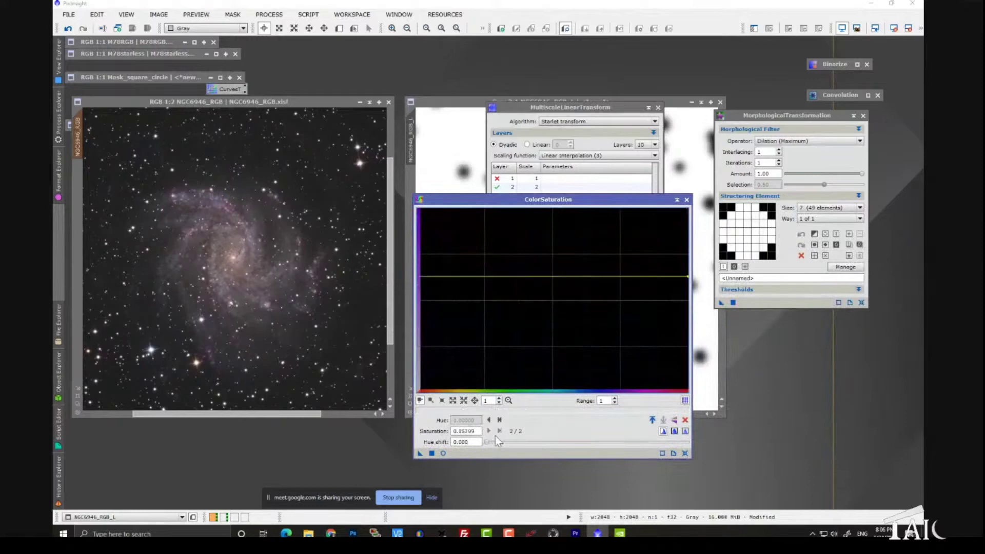
left_click_drag(421, 453, 343, 364)
scroll(225, 265, "up", 2)
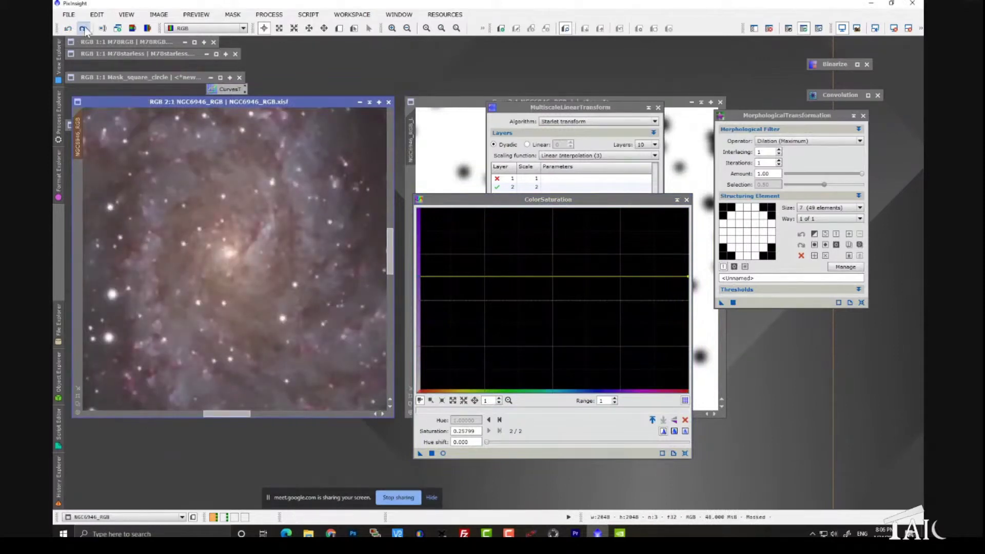
left_click_drag(419, 454, 341, 359)
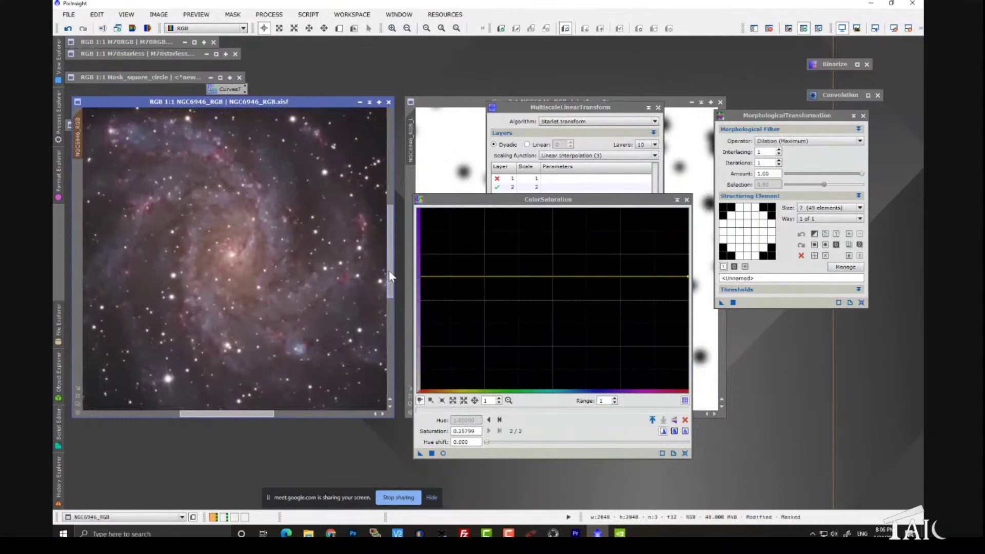
scroll(184, 295, "up", 1)
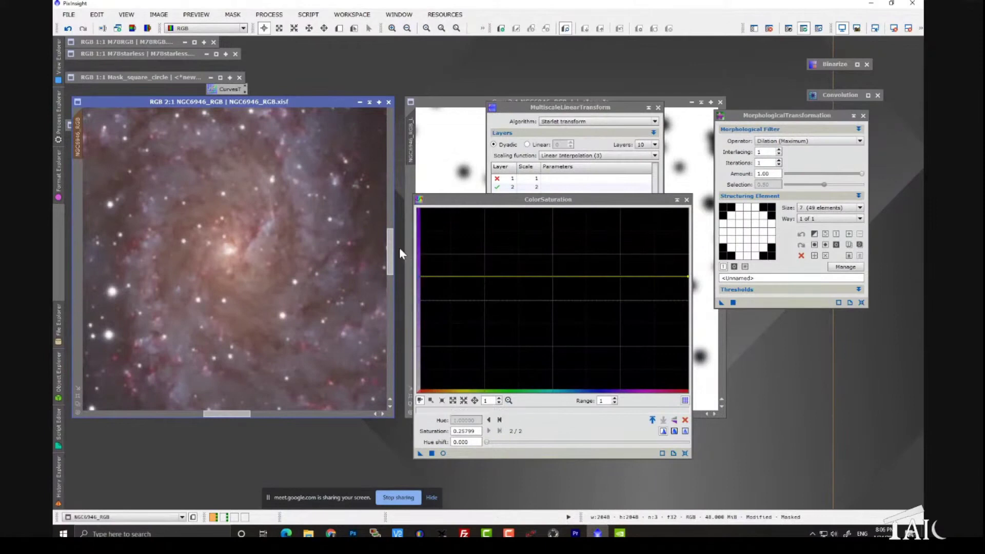
mouse_move(390, 251)
left_mouse_down()
mouse_move(402, 202)
mouse_move(394, 252)
left_mouse_up()
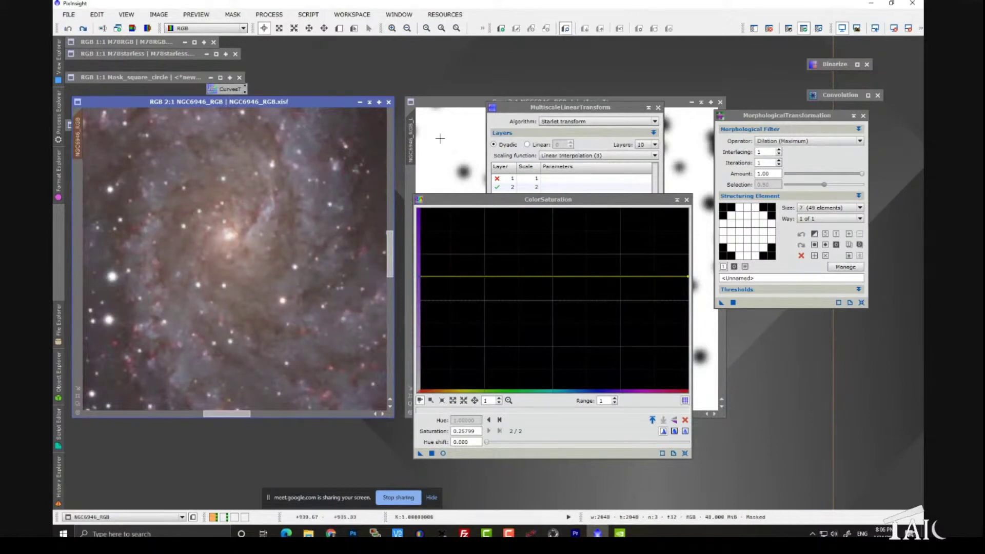
Bring the star mask forward and move the transform and saturation panels aside
left_click_drag(448, 102, 339, 76)
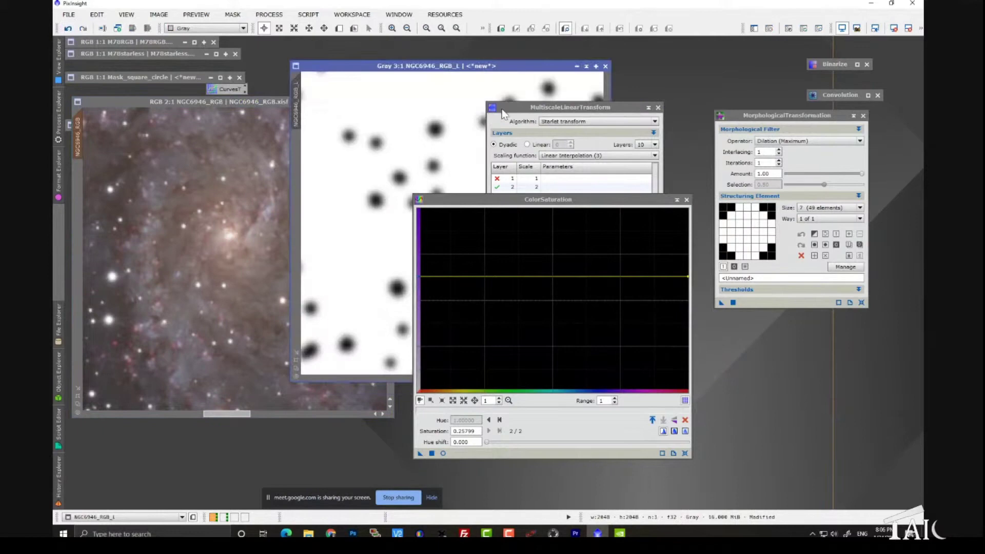
left_click_drag(505, 108, 619, 125)
left_click_drag(496, 203, 594, 194)
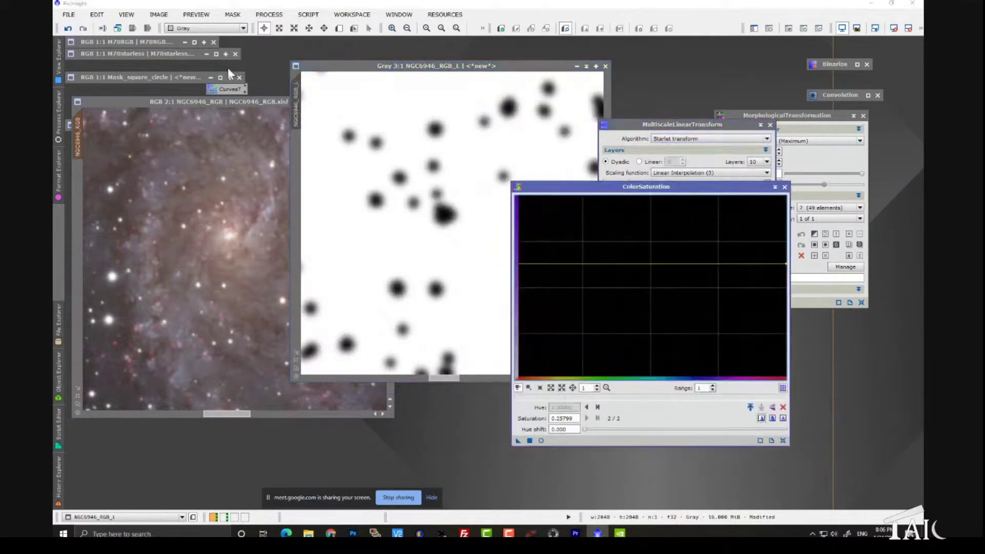
left_click(269, 15)
Apply a CurvesTransformation with its black end at output 0.31886 to the star mask
mouse_move(278, 28)
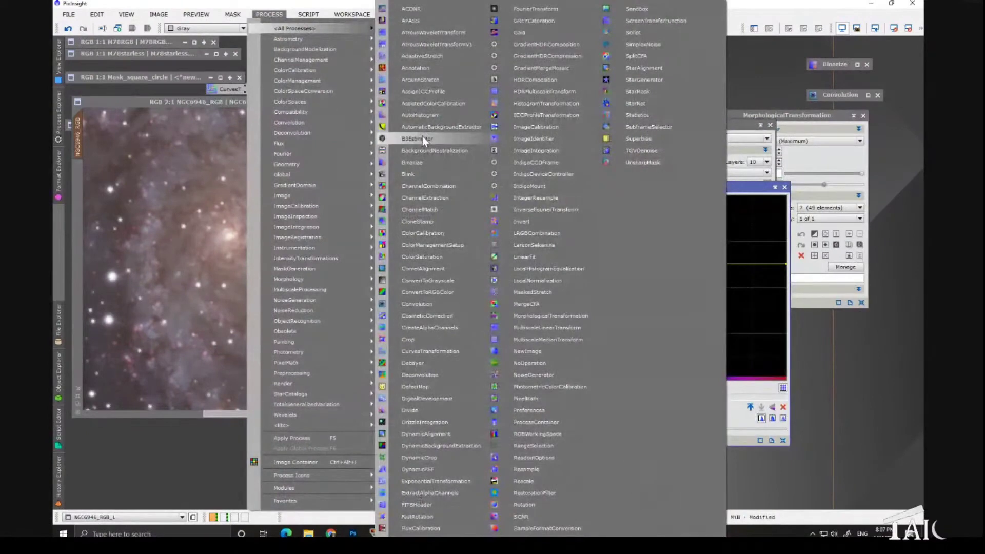
left_click(439, 351)
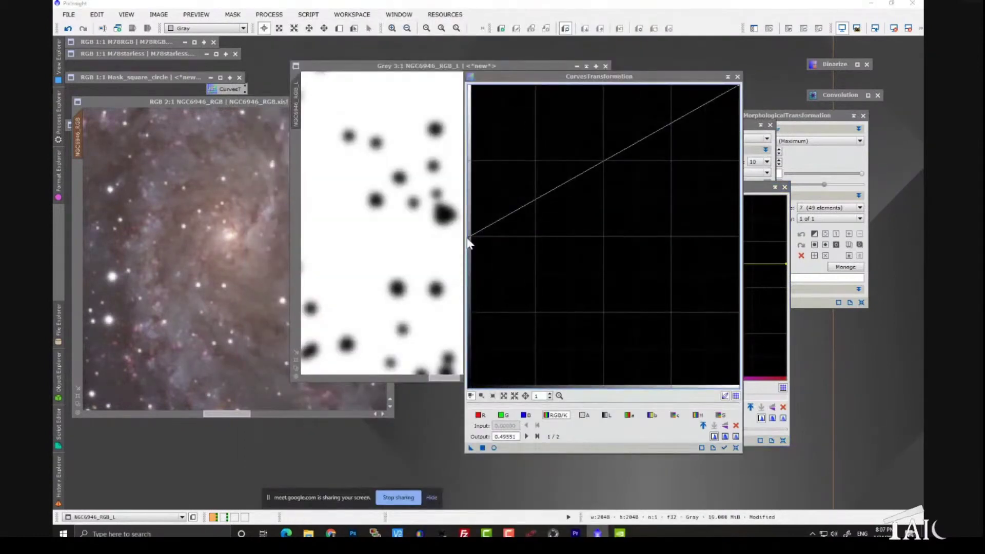
left_click_drag(468, 237, 473, 290)
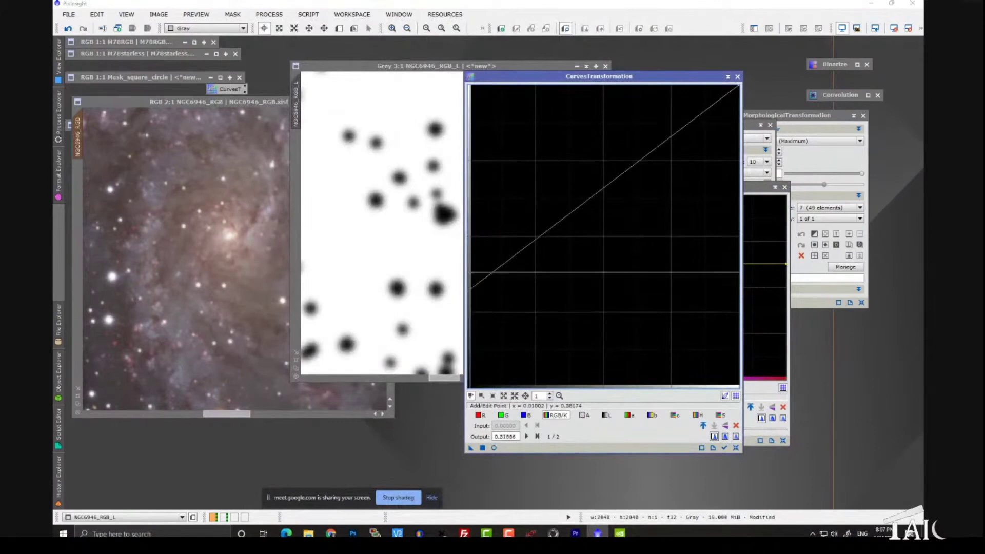
left_click_drag(599, 76, 662, 50)
left_click_drag(534, 422, 470, 360)
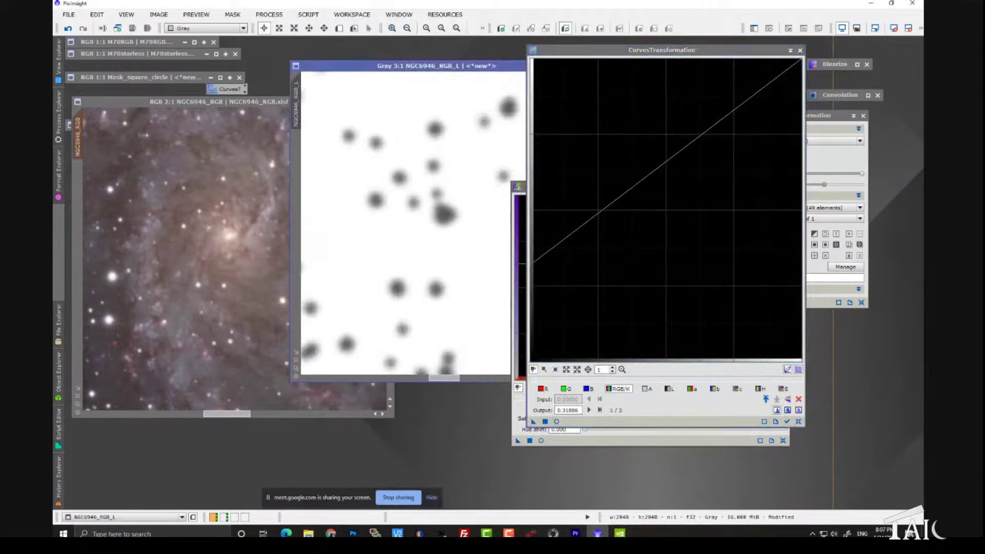
Reapply the saturation boost to the galaxy, compare before and after, then close ColorSaturation
left_click_drag(359, 65, 345, 65)
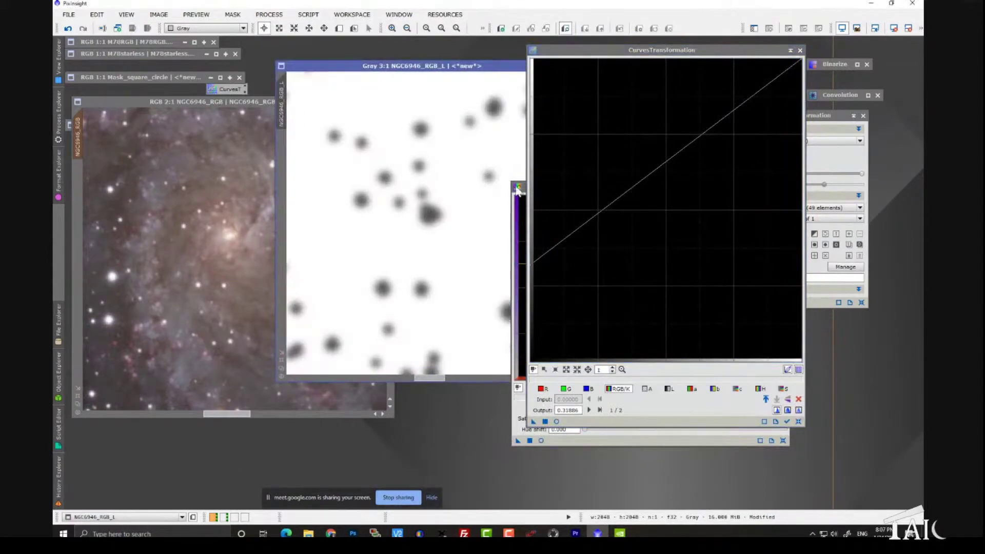
left_click_drag(525, 191, 389, 200)
left_click(225, 225)
scroll(226, 226, "up", 1)
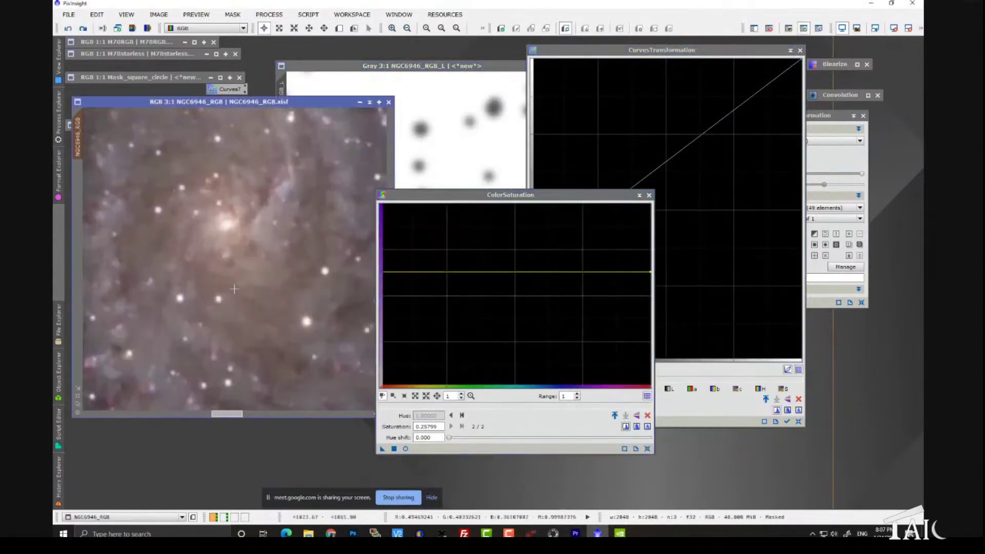
left_click(383, 450)
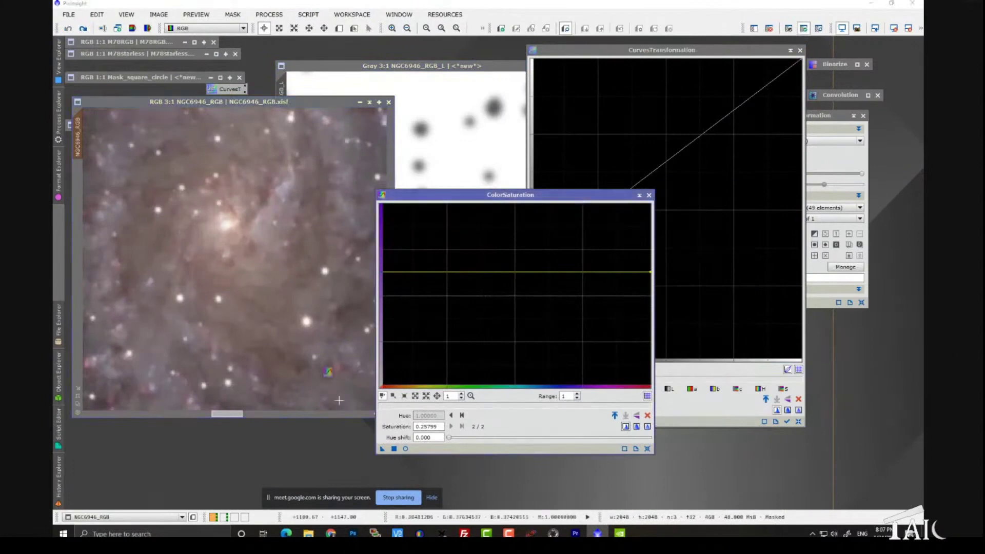
left_click_drag(383, 449, 316, 340)
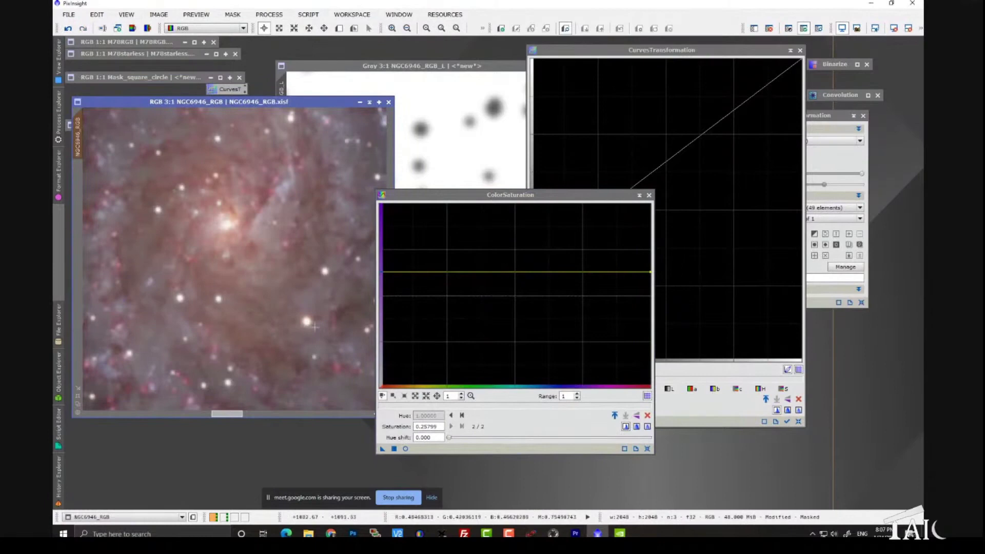
scroll(318, 302, "down", 3)
key("ctrl+z")
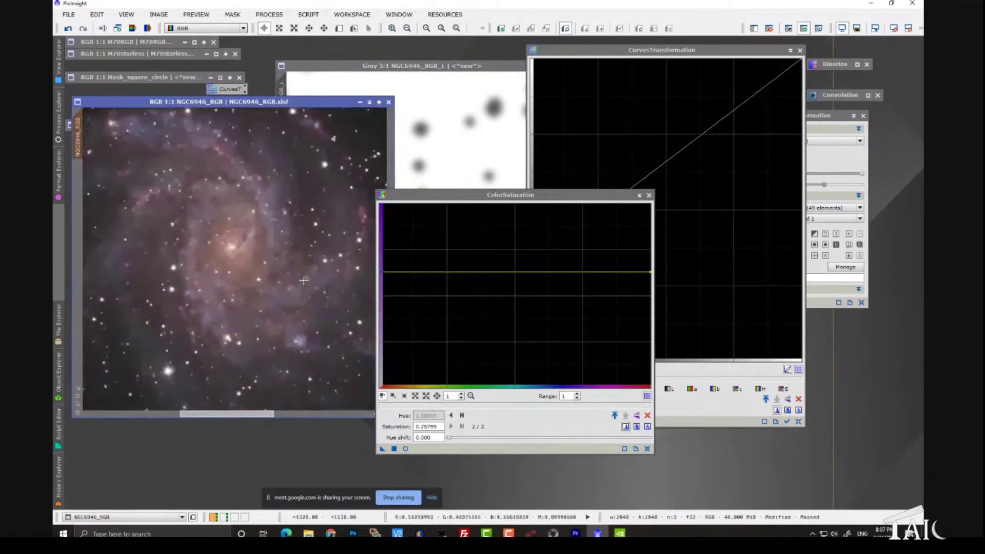
key("ctrl+y")
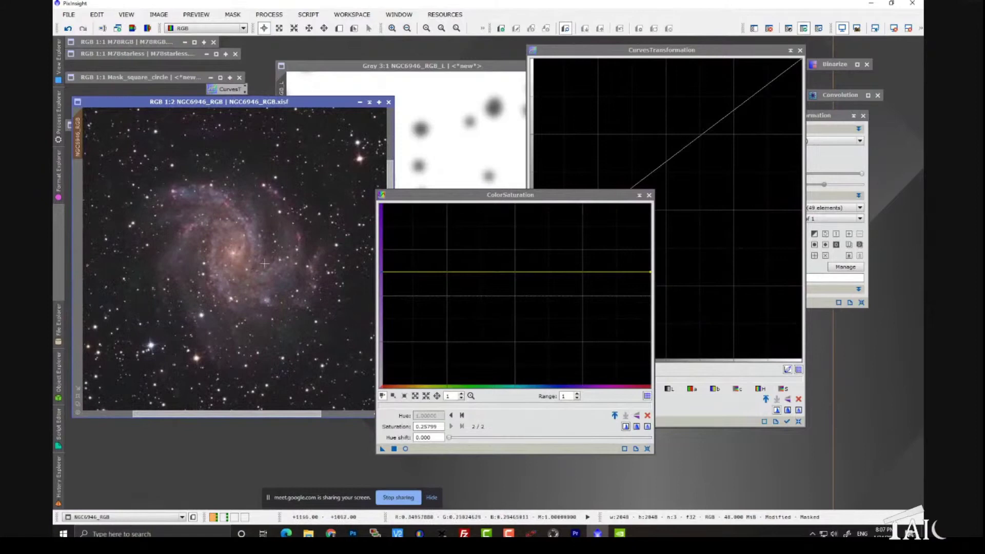
scroll(256, 257, "up", 1)
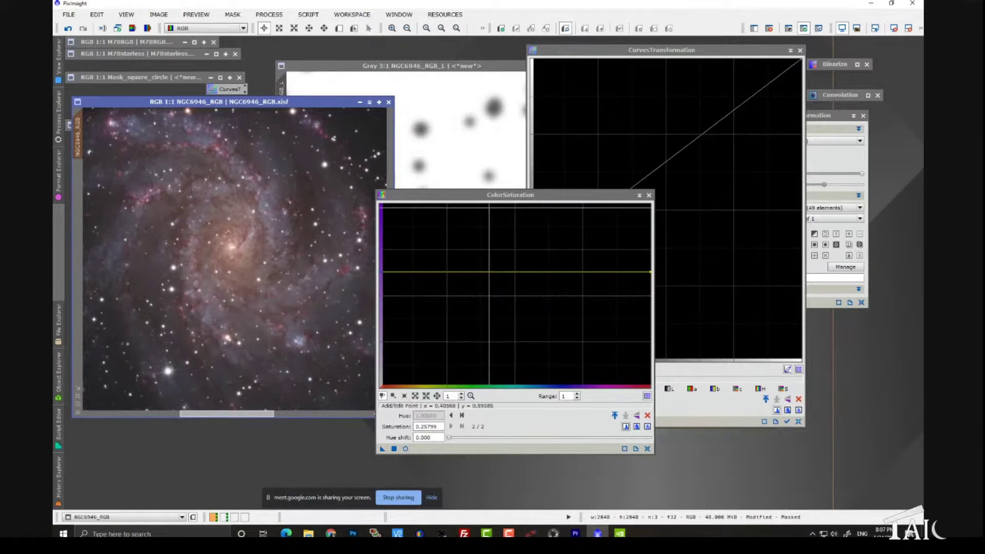
left_click(649, 196)
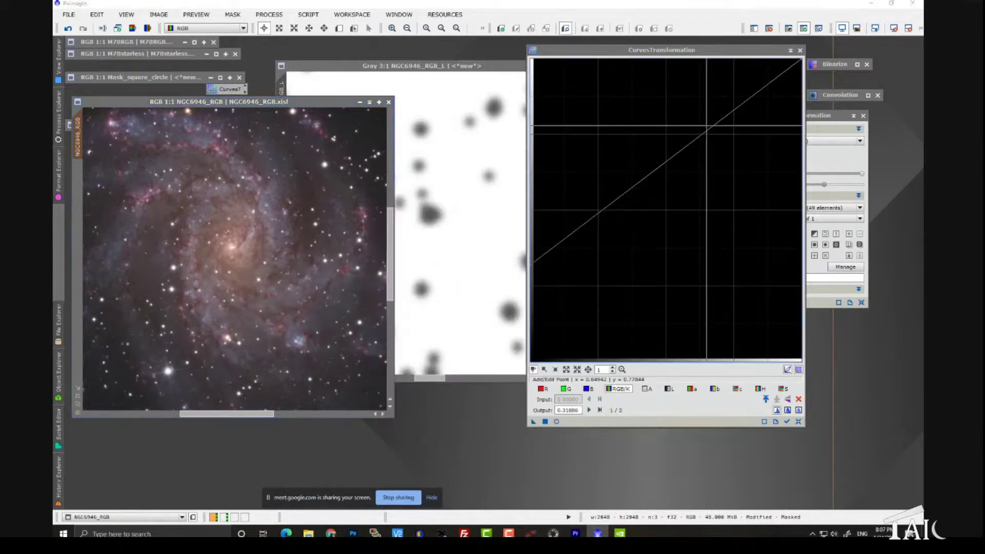
Close CurvesTransformation, discard the unsaved star mask, and shade the NGC6946_RGB window
left_click(800, 51)
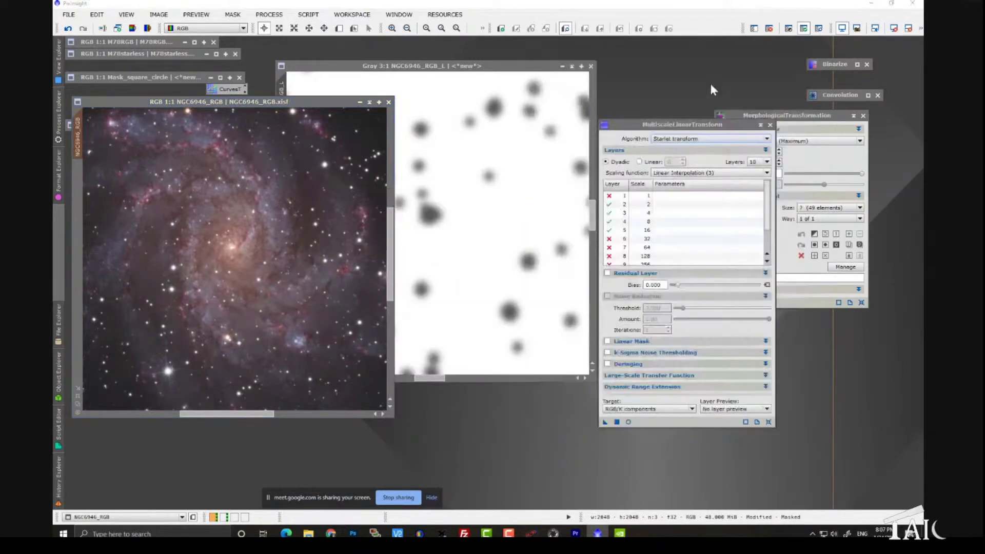
left_click(591, 67)
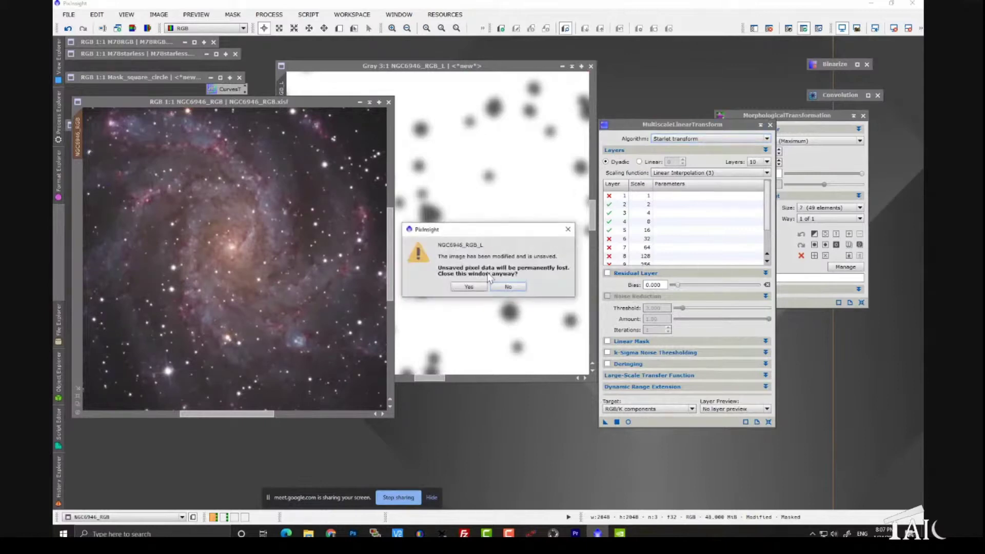
left_click(478, 285)
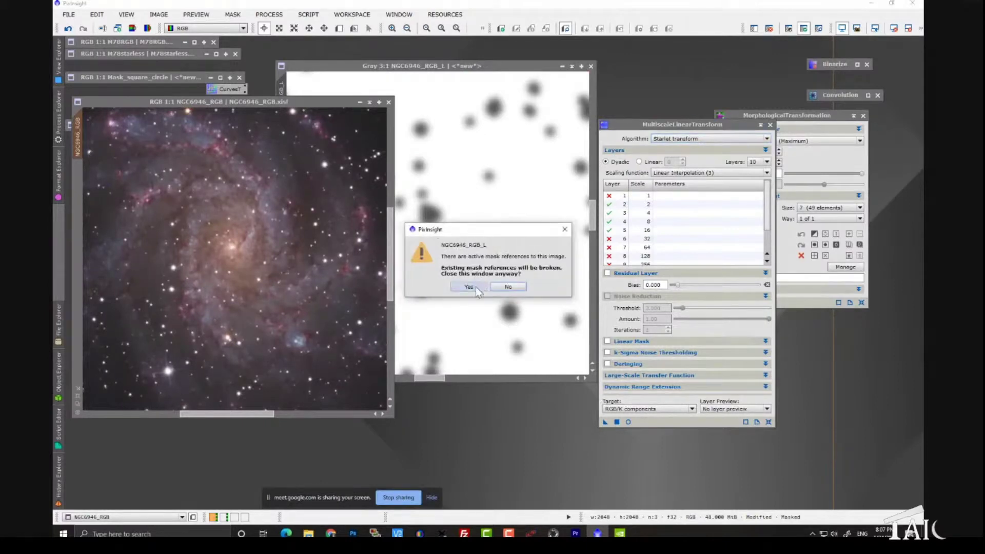
left_click(477, 289)
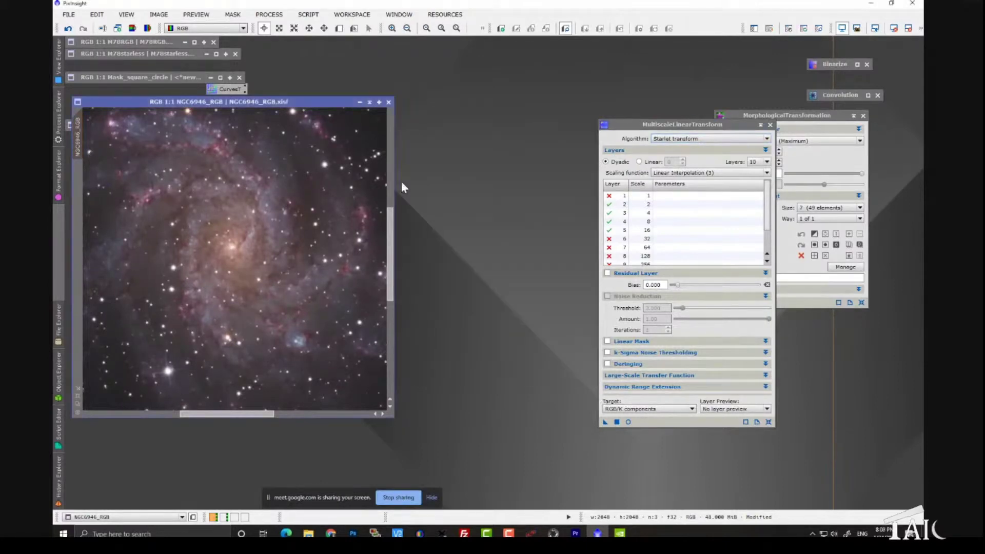
left_click(369, 104)
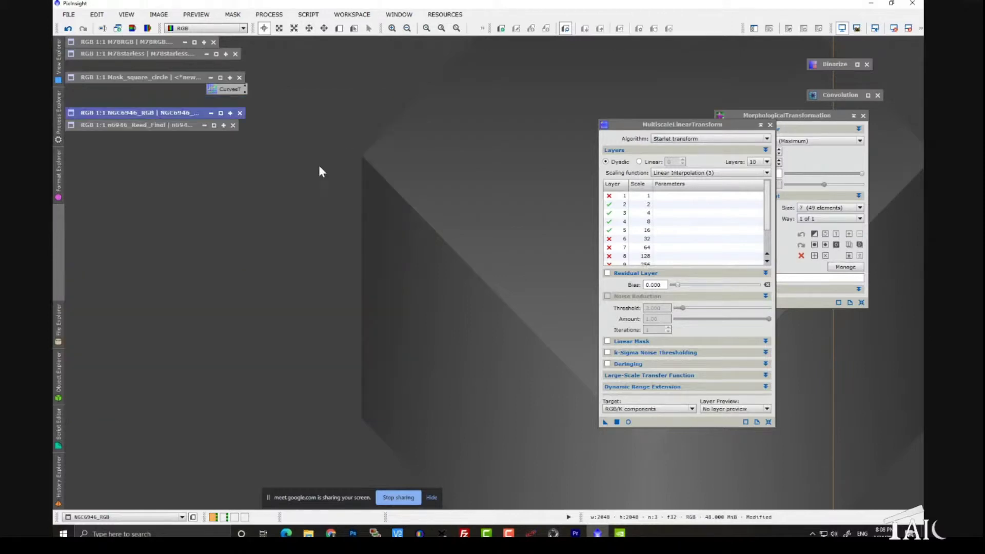